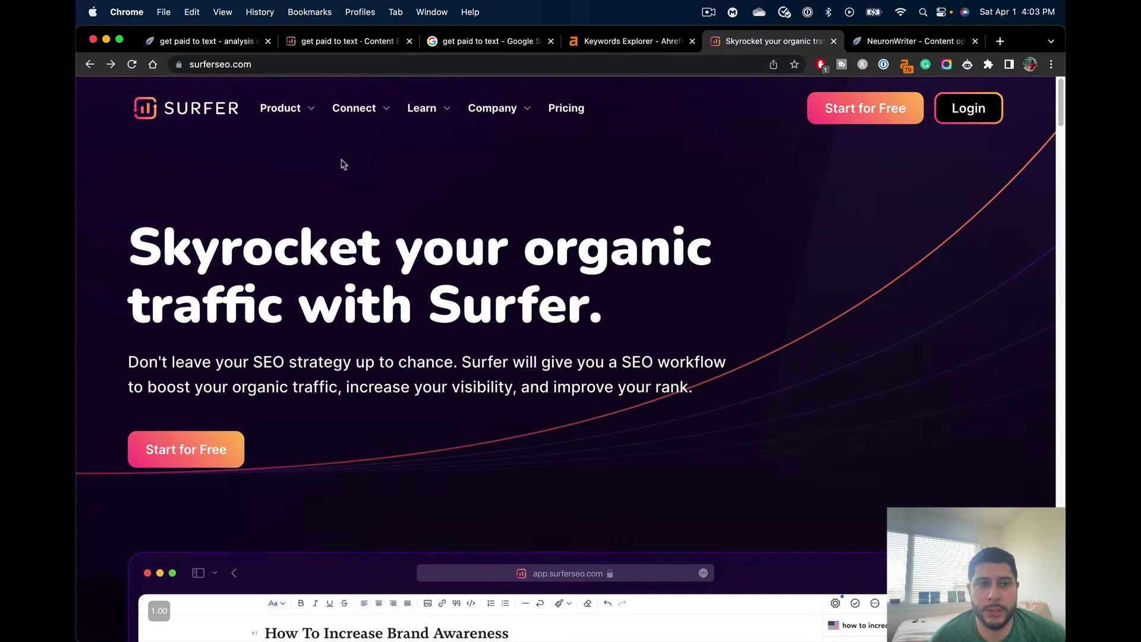
Step: Compare NeuronWriter's site with Surfer's pricing, showing monthly plans and highlighting the Basic $59/month price
click(914, 41)
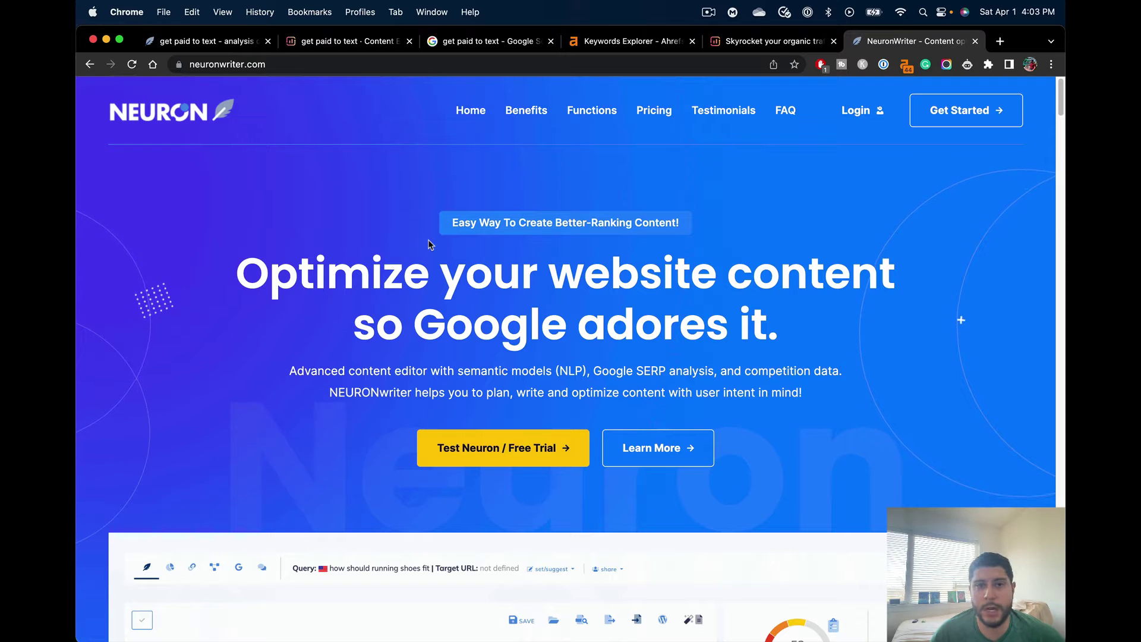
scroll(428, 244, down, 5)
scroll(428, 247, down, 3)
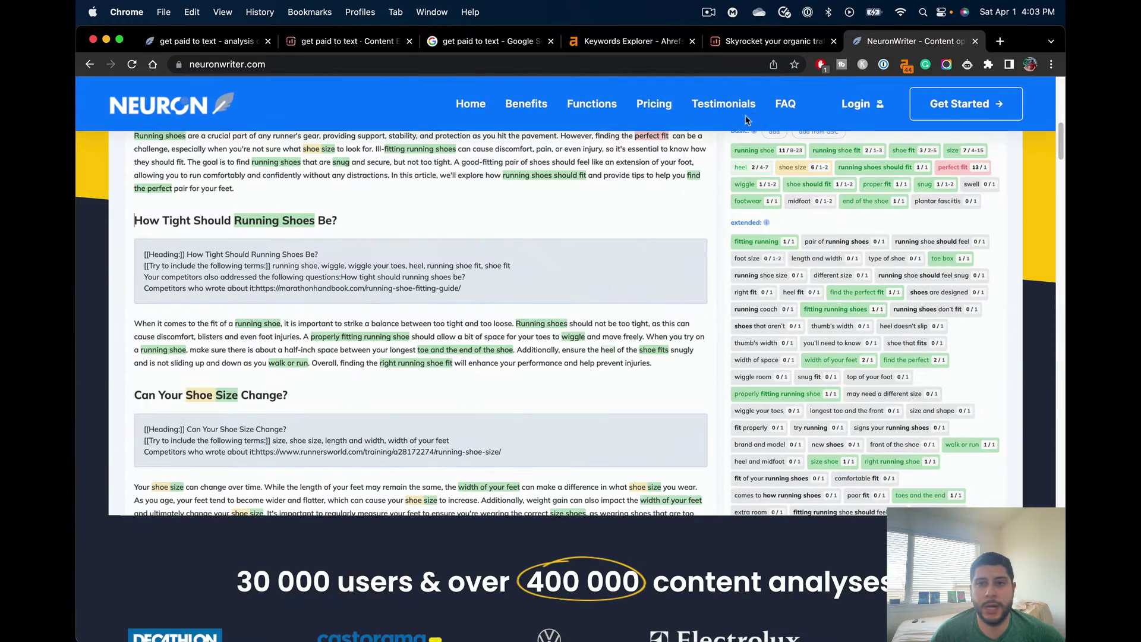
click(758, 50)
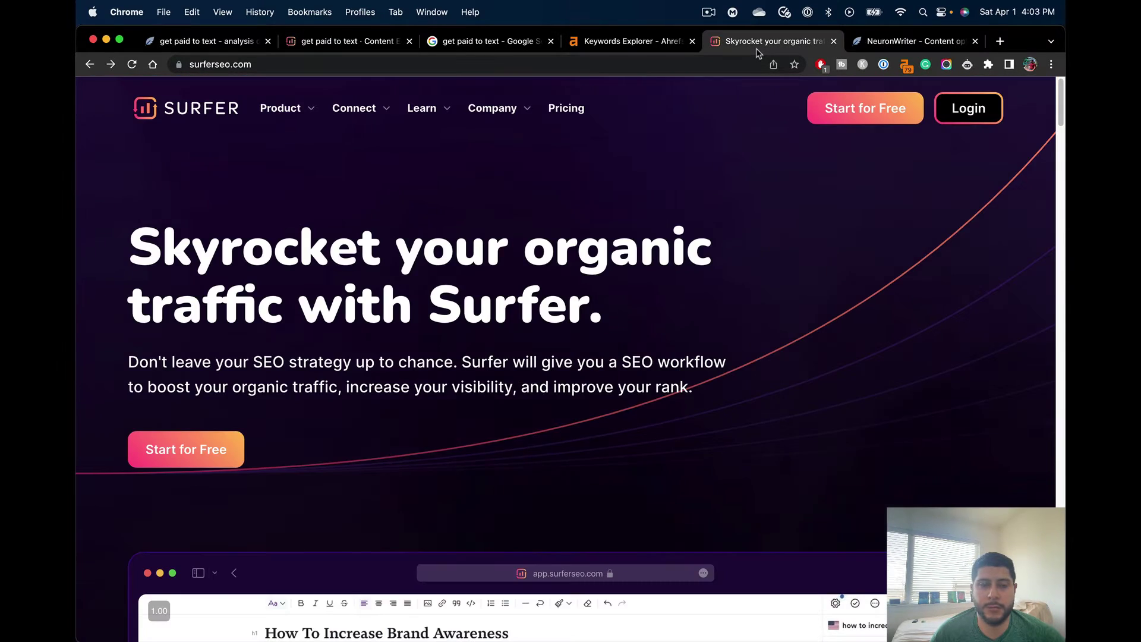
click(566, 108)
click(669, 311)
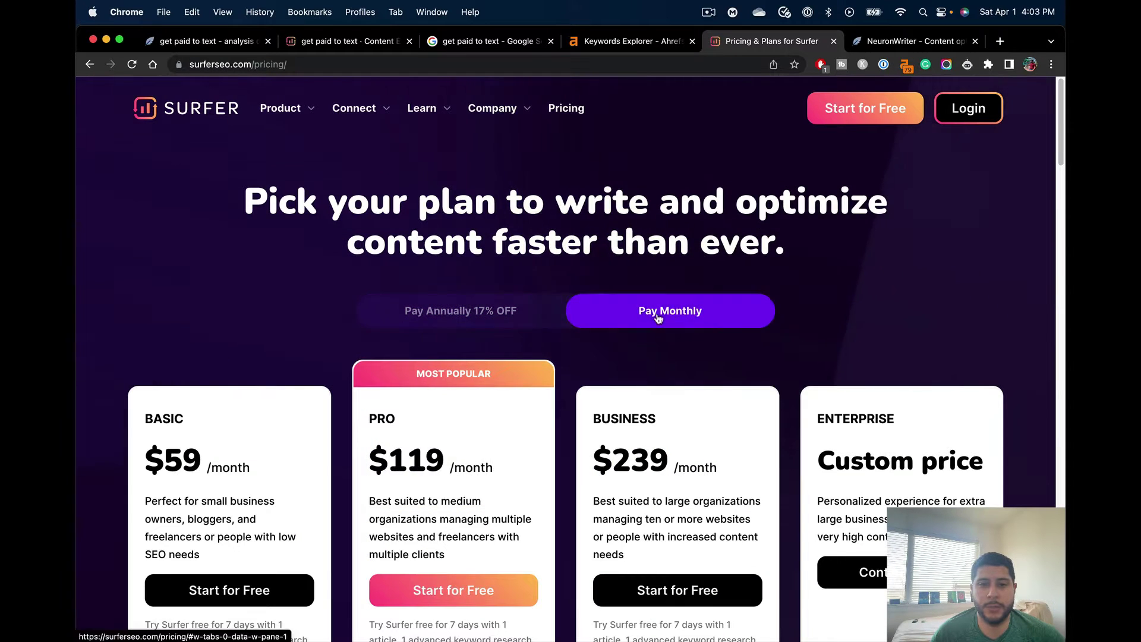
drag(253, 466, 146, 454)
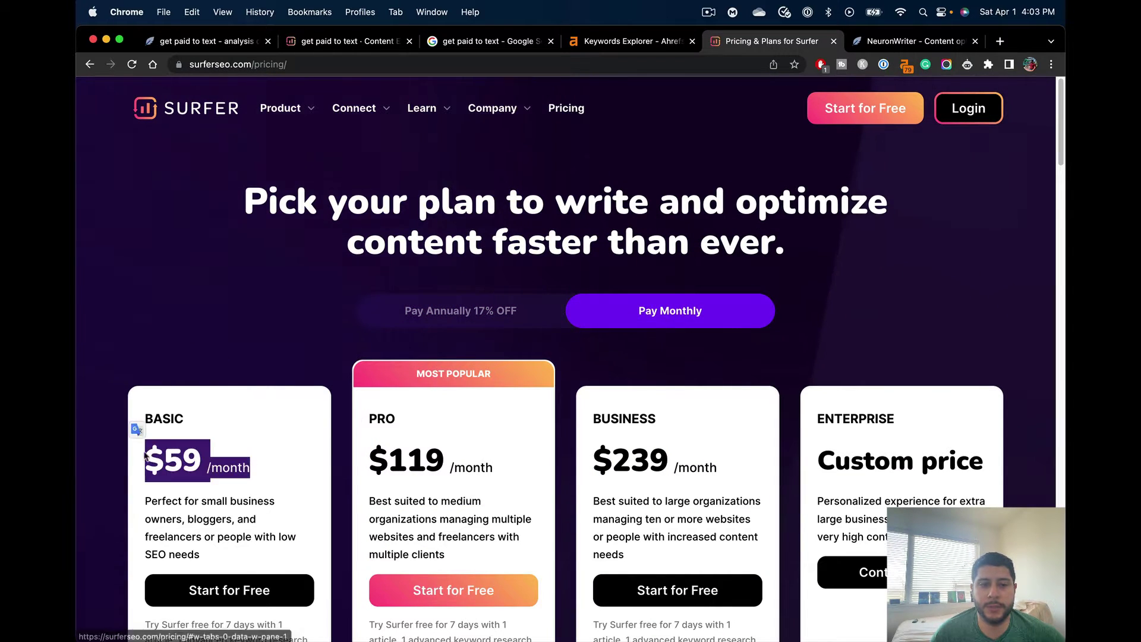
Step: Flip back to NeuronWriter's homepage, then return to Surfer's pricing and clear the highlight
click(912, 45)
scroll(745, 151, up, 10)
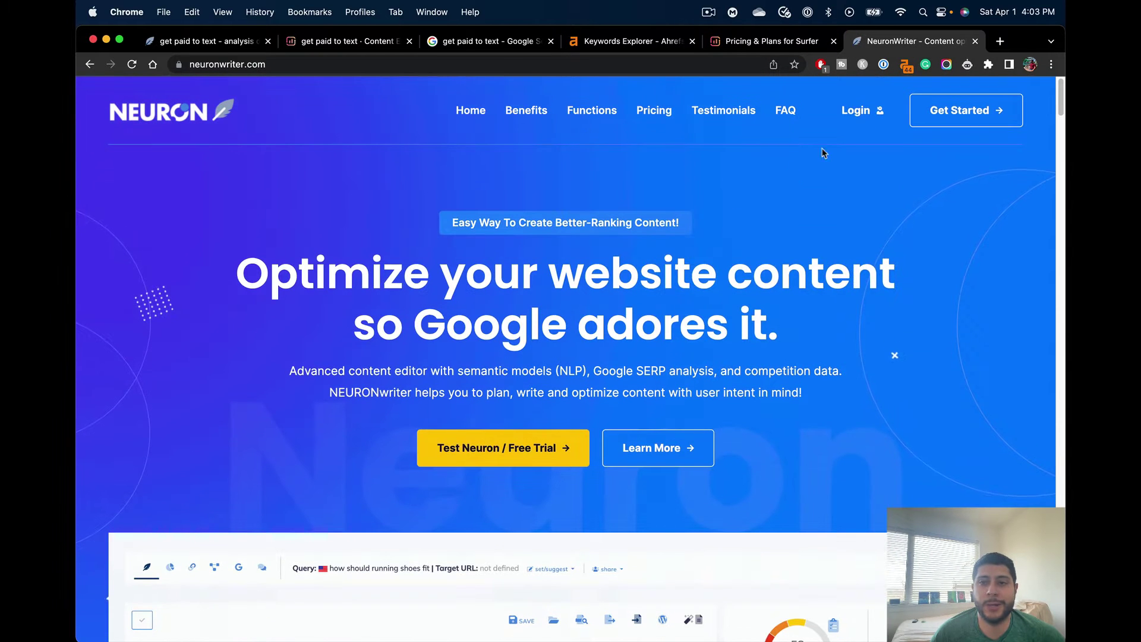
click(764, 44)
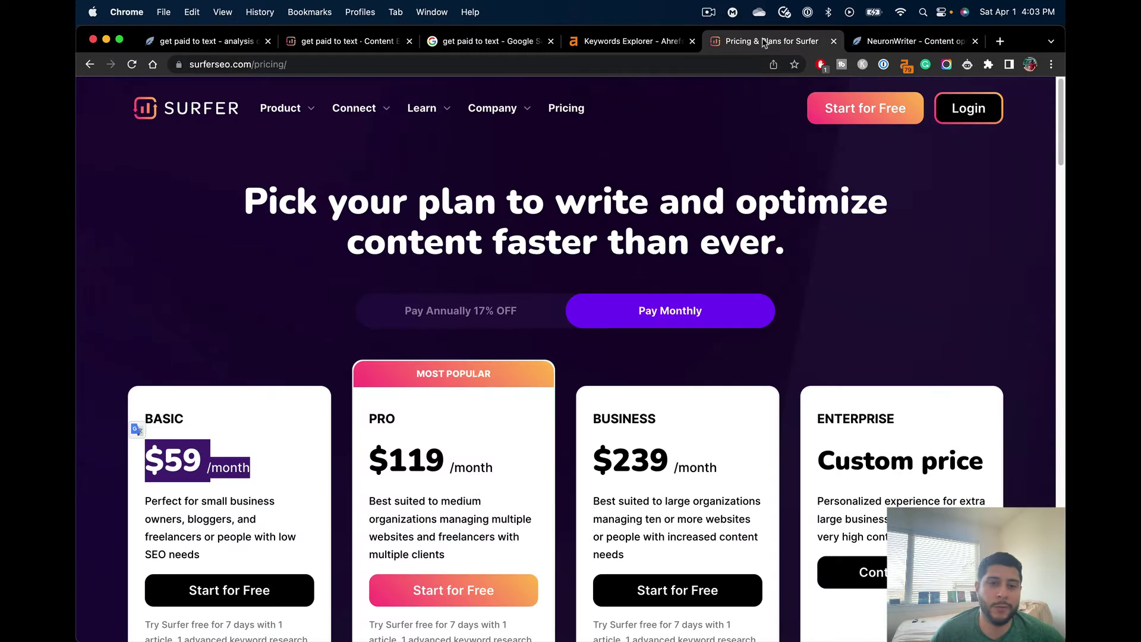
click(764, 190)
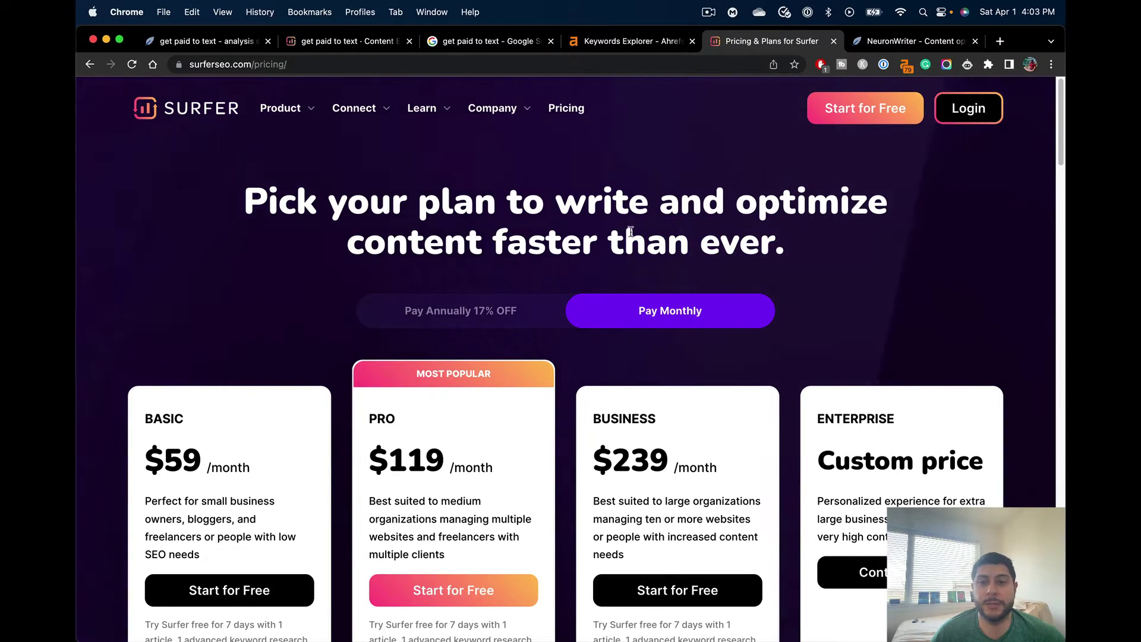
Step: From Ahrefs' 'get paid to text' overview (KD 18, 1.2K volume), search Google for the keyword and move to NeuronWriter
click(632, 43)
scroll(395, 183, up, 2)
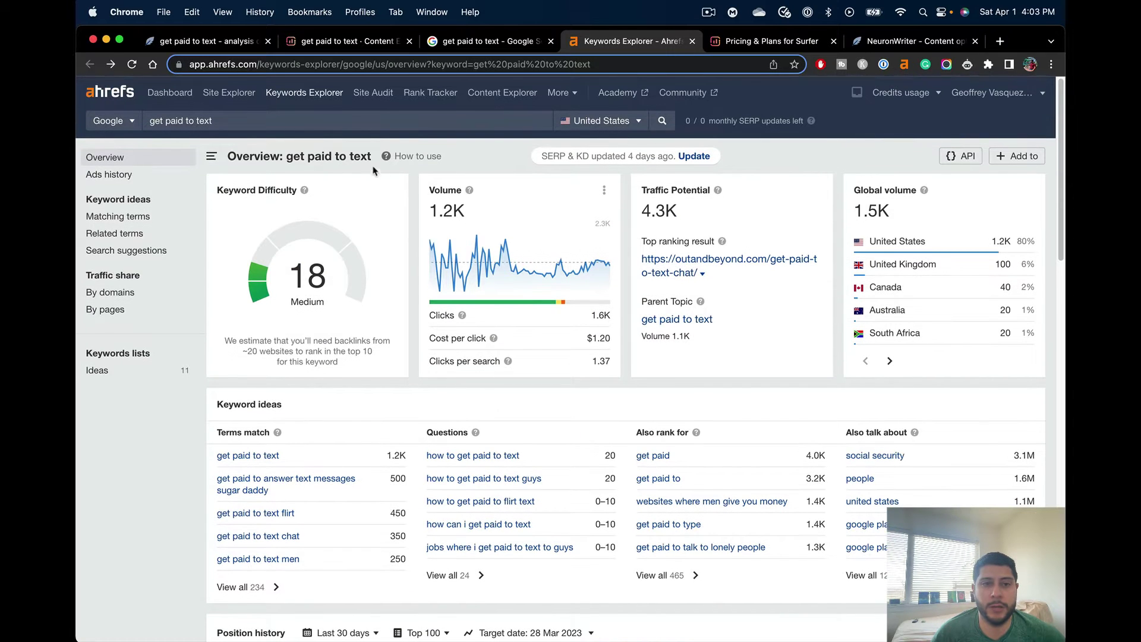
drag(373, 158, 310, 156)
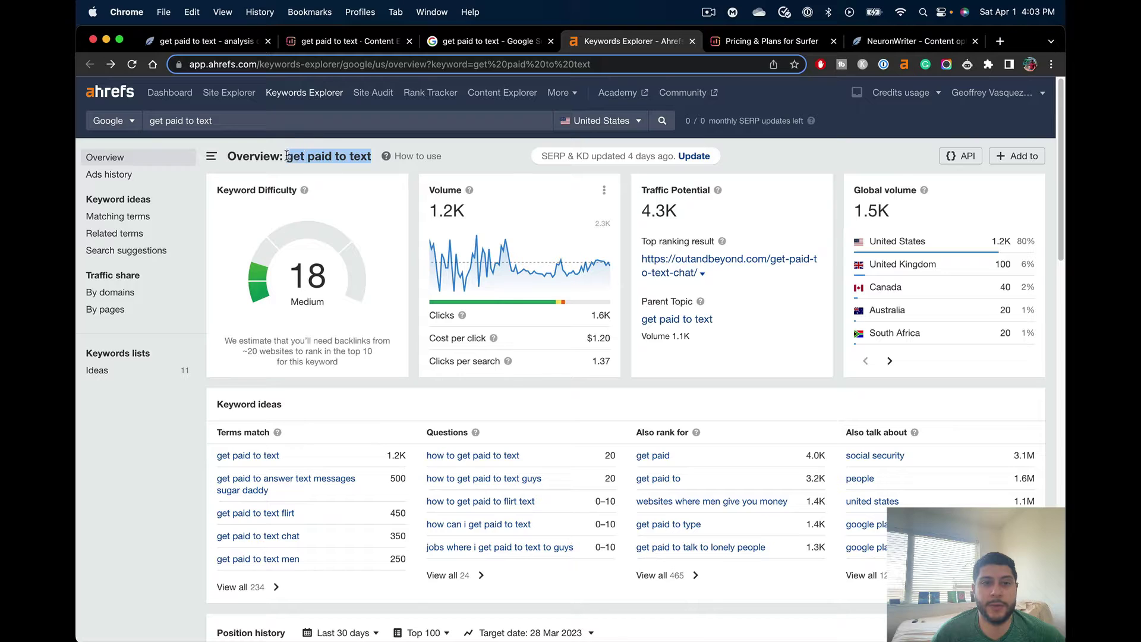
right_click(287, 156)
click(355, 217)
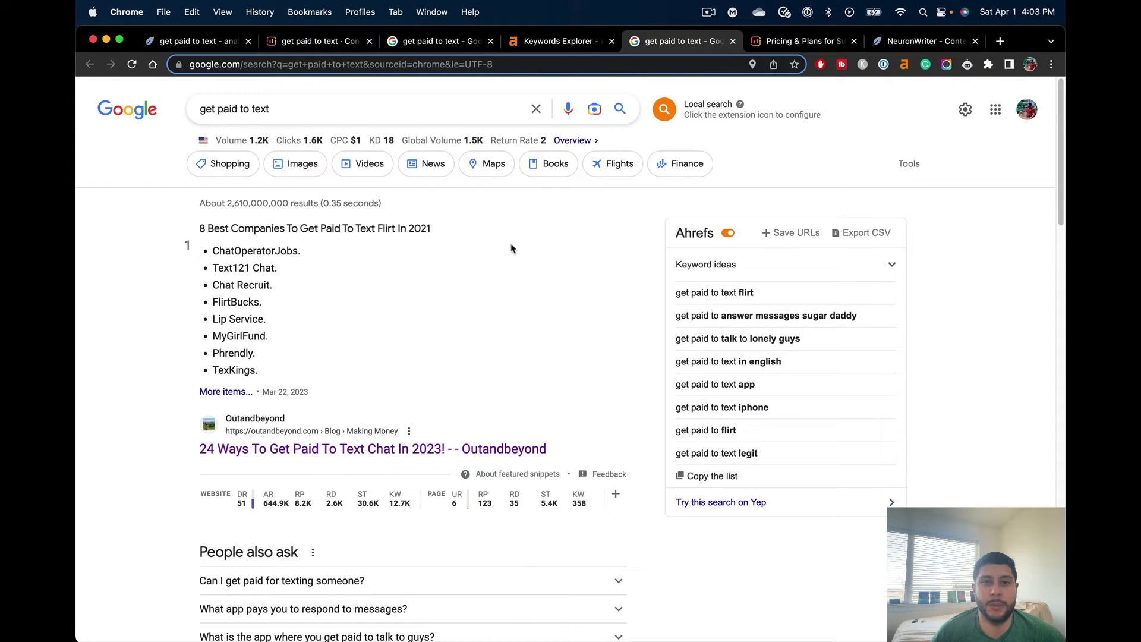
click(198, 41)
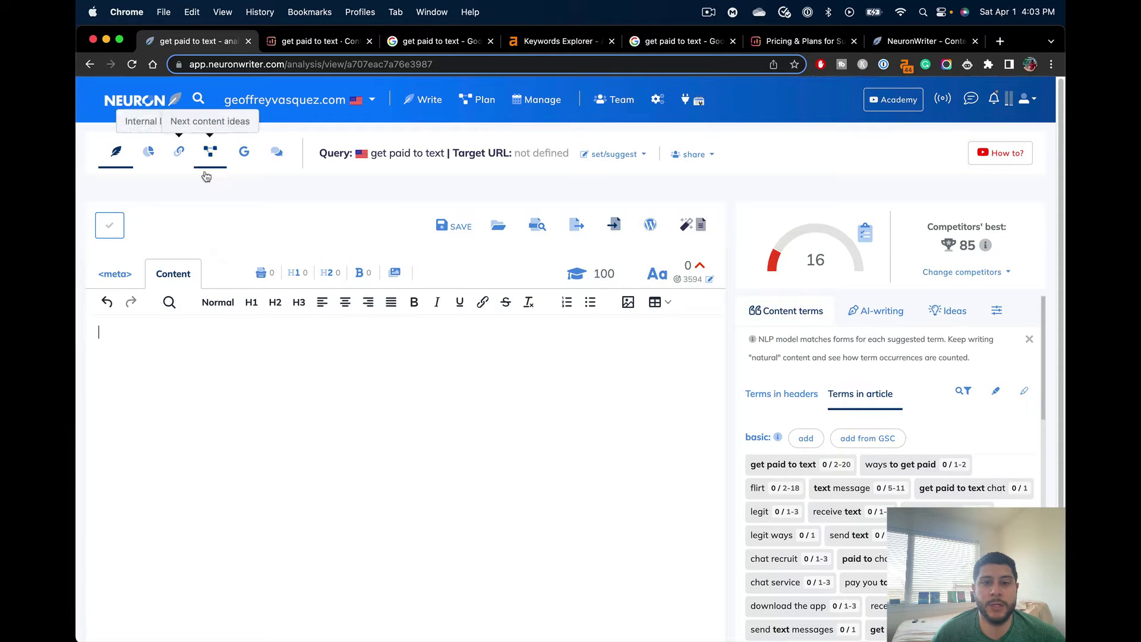
scroll(918, 482, down, 2)
scroll(918, 481, down, 5)
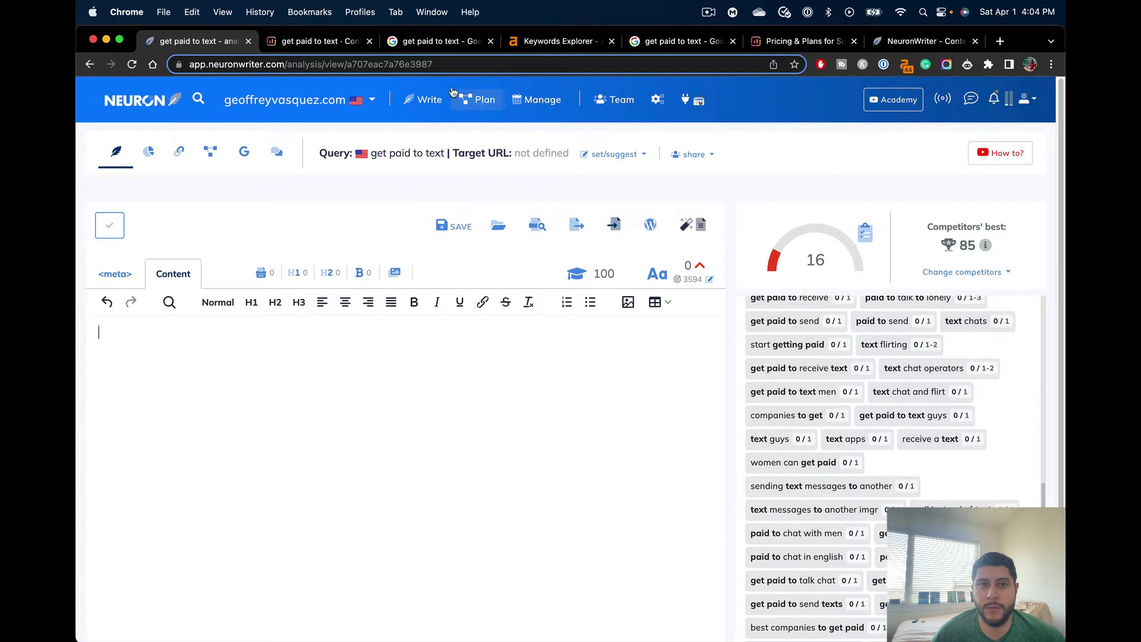
Step: Compare NeuronWriter's content terms (score 16 vs 85) against Surfer's empty editor with top score 93
click(337, 50)
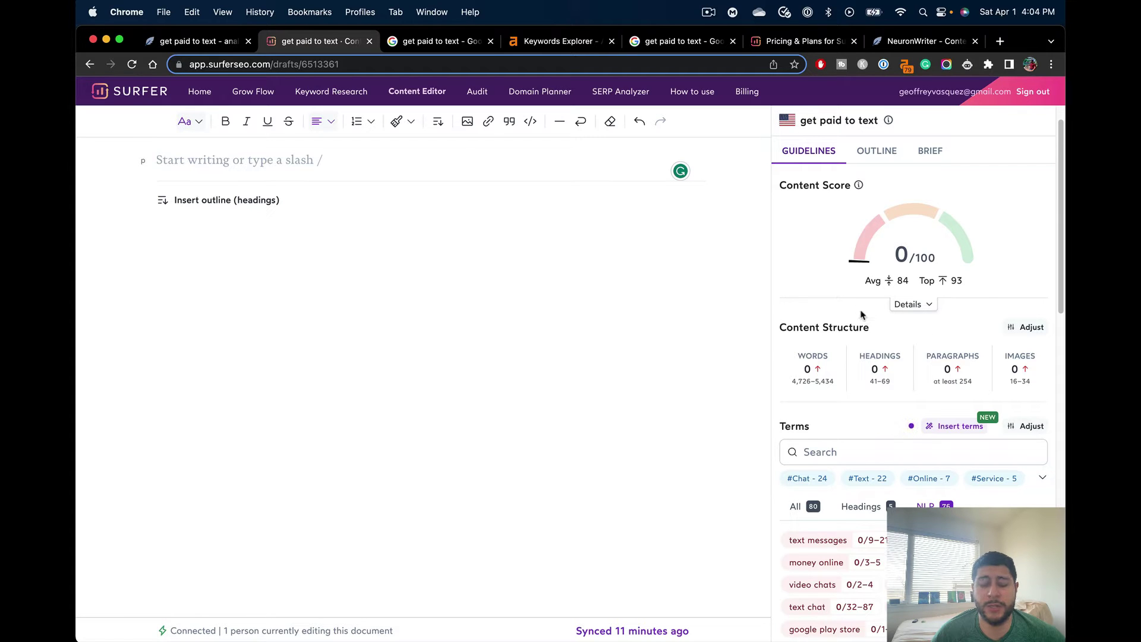
scroll(892, 384, down, 3)
scroll(892, 437, down, 3)
scroll(892, 439, down, 2)
scroll(892, 439, down, 4)
scroll(896, 446, down, 1)
scroll(896, 445, down, 2)
scroll(898, 453, up, 6)
scroll(897, 453, up, 10)
click(198, 41)
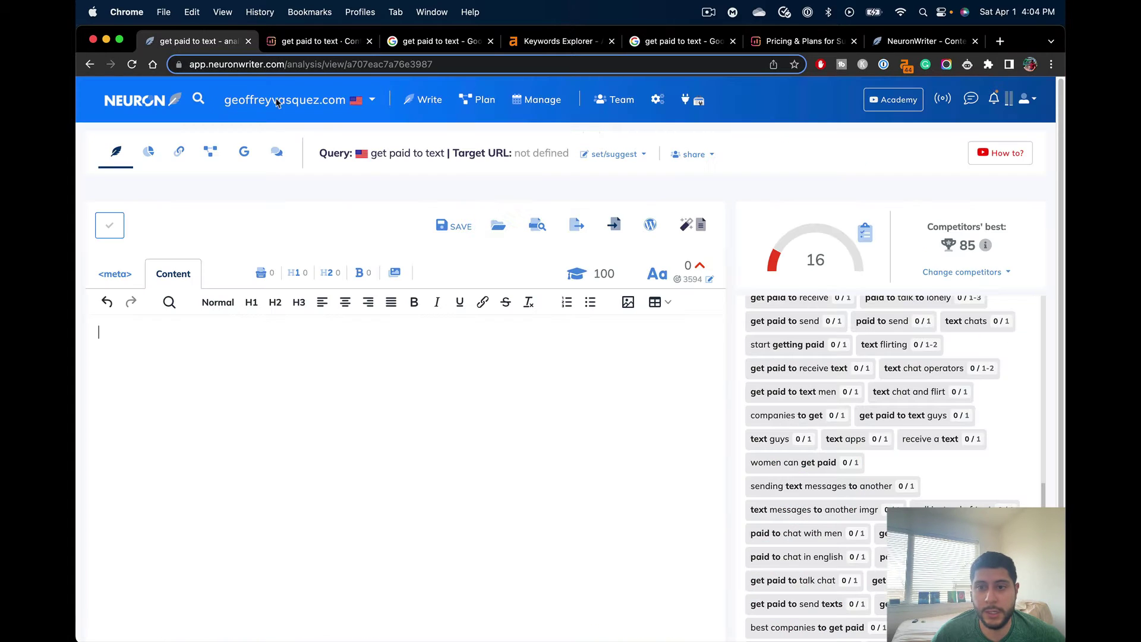
scroll(865, 402, up, 5)
scroll(864, 383, up, 5)
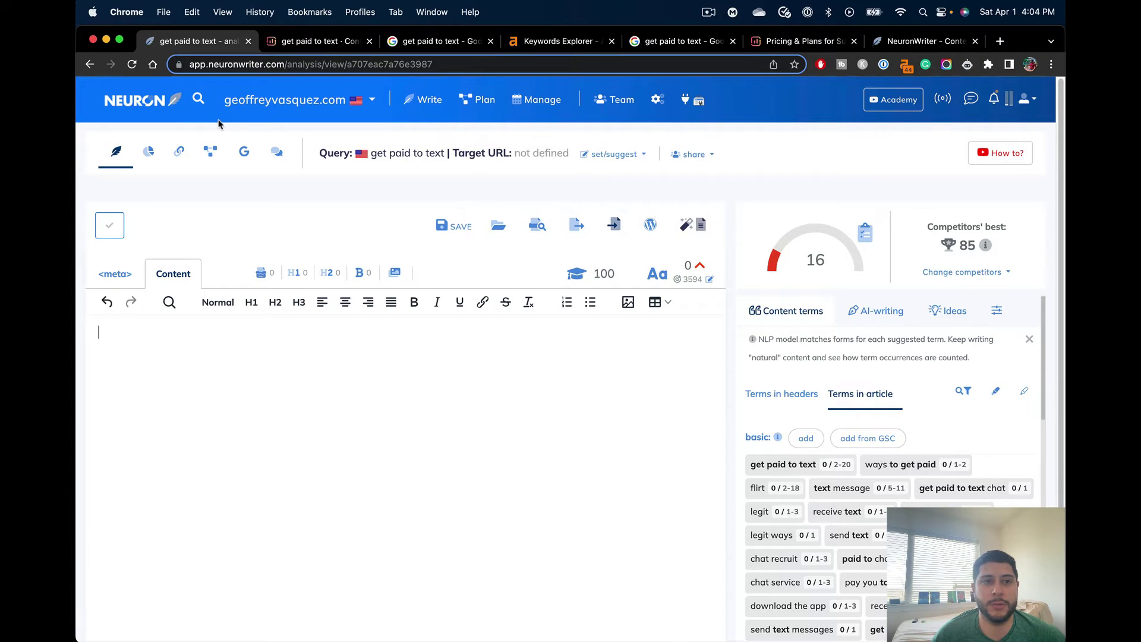
scroll(843, 464, down, 5)
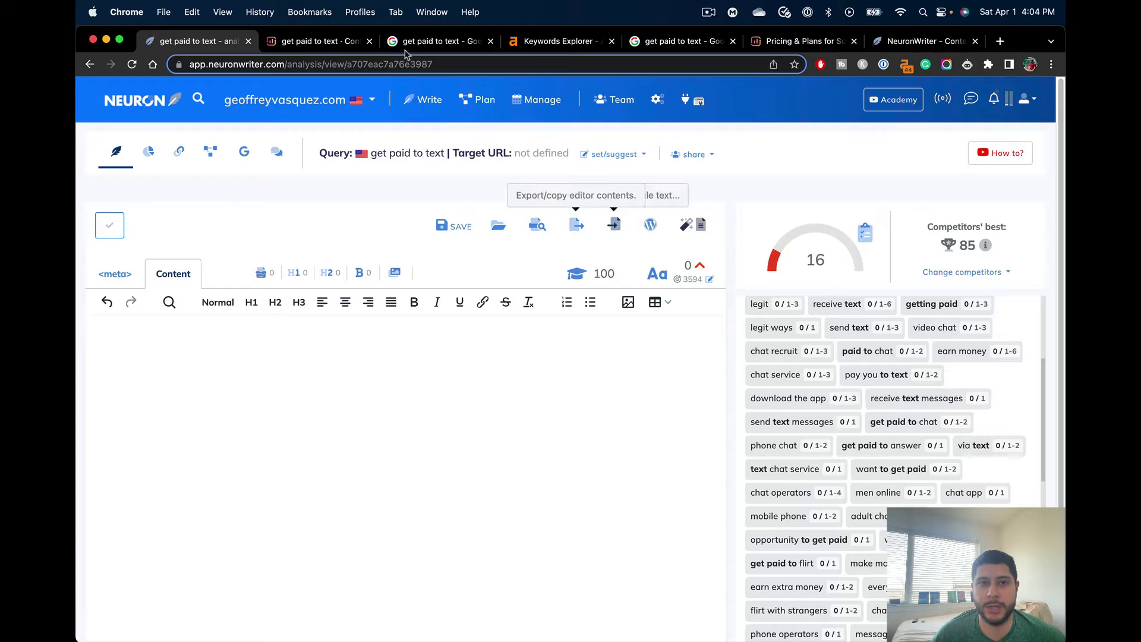
click(301, 45)
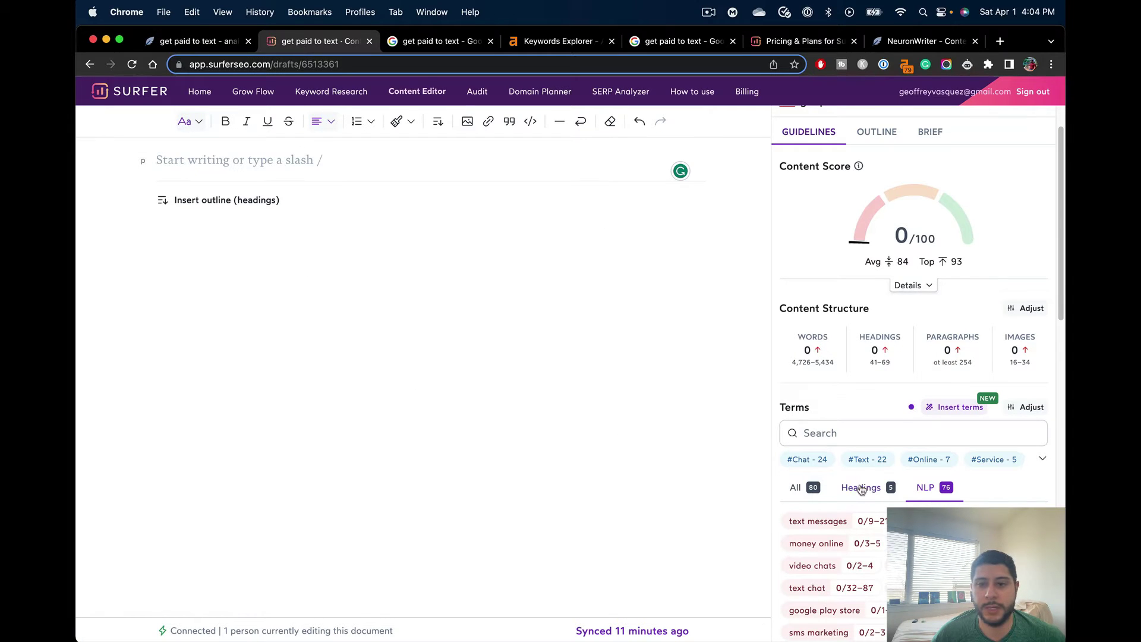
scroll(861, 490, down, 3)
scroll(865, 492, down, 3)
scroll(865, 491, down, 1)
scroll(868, 498, up, 10)
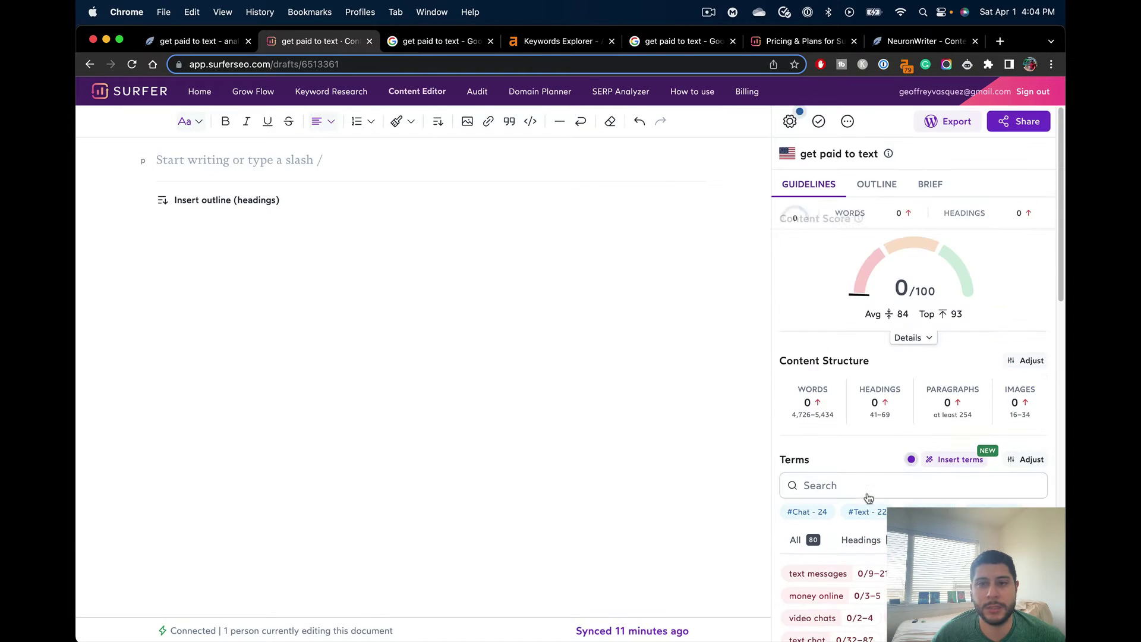
click(200, 42)
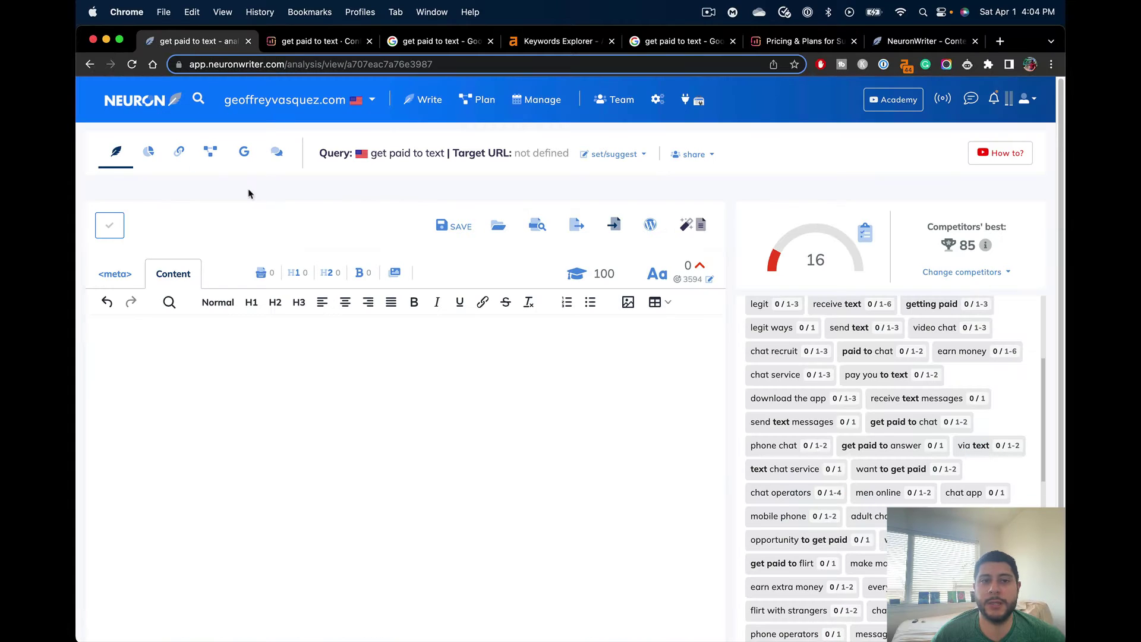
click(321, 52)
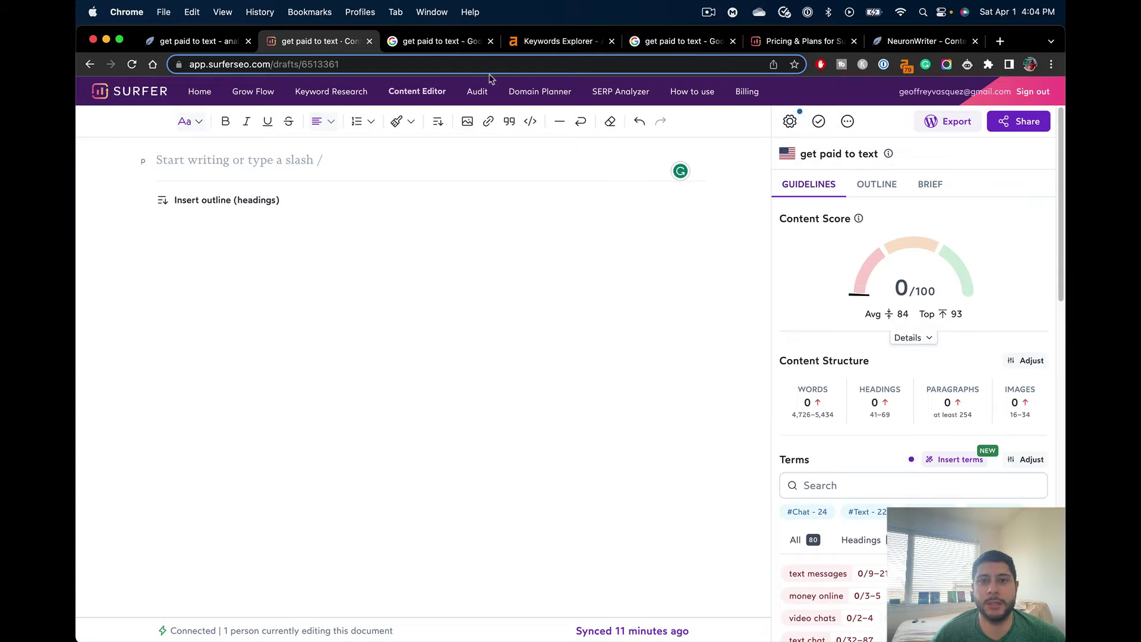
Step: Open the top-ranking Out and Beyond article from the Google results and skim its opening paragraphs
click(446, 50)
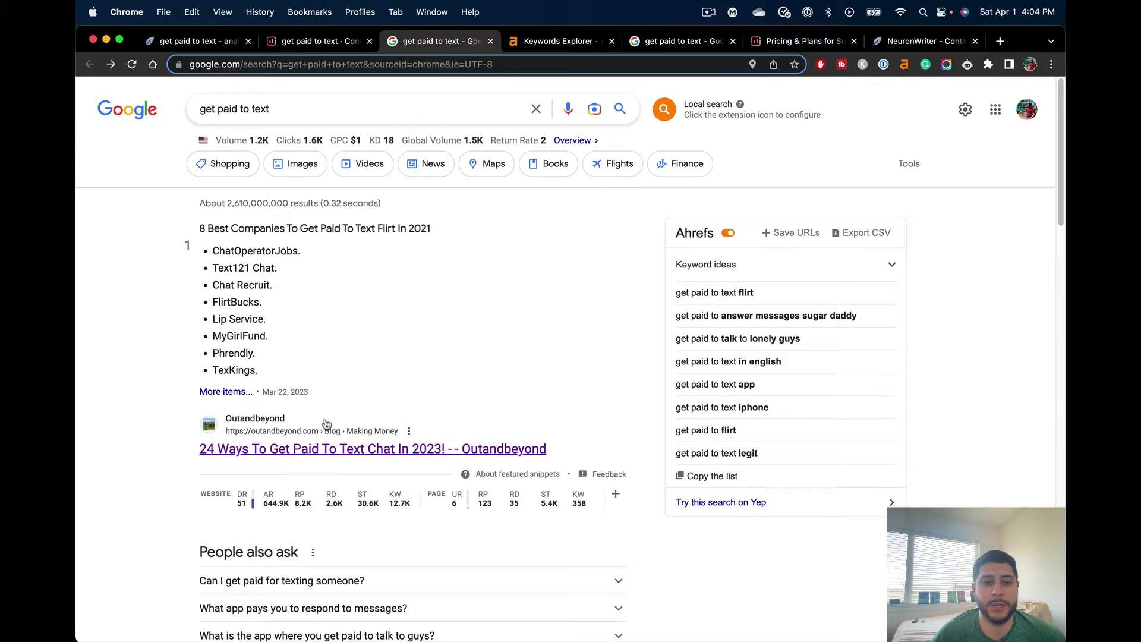
click(292, 451)
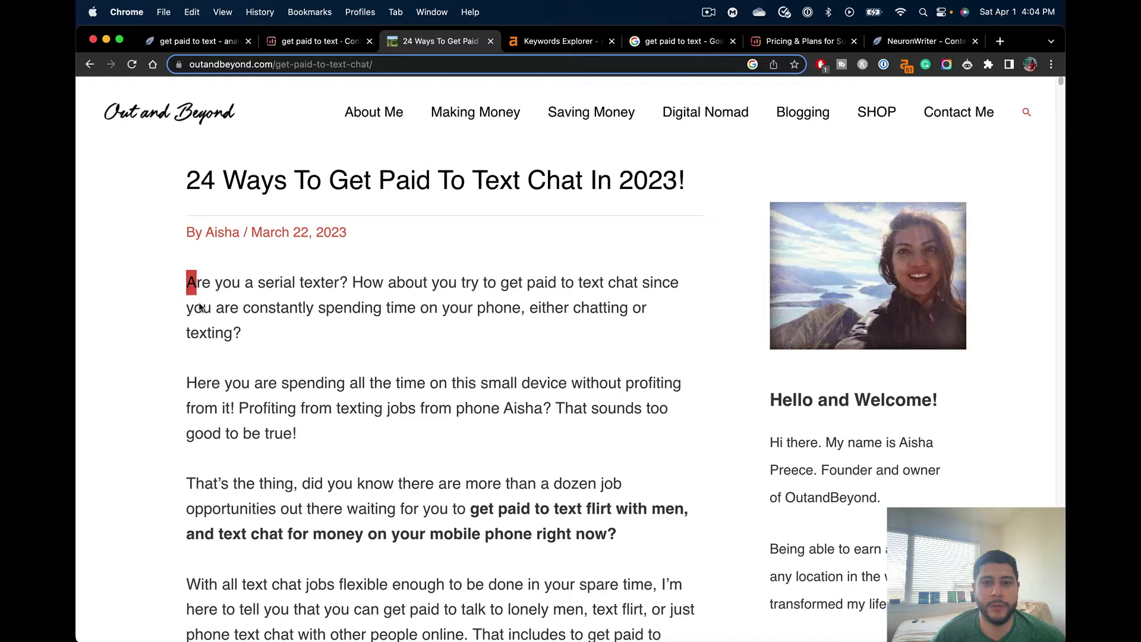
drag(183, 287, 282, 385)
click(450, 439)
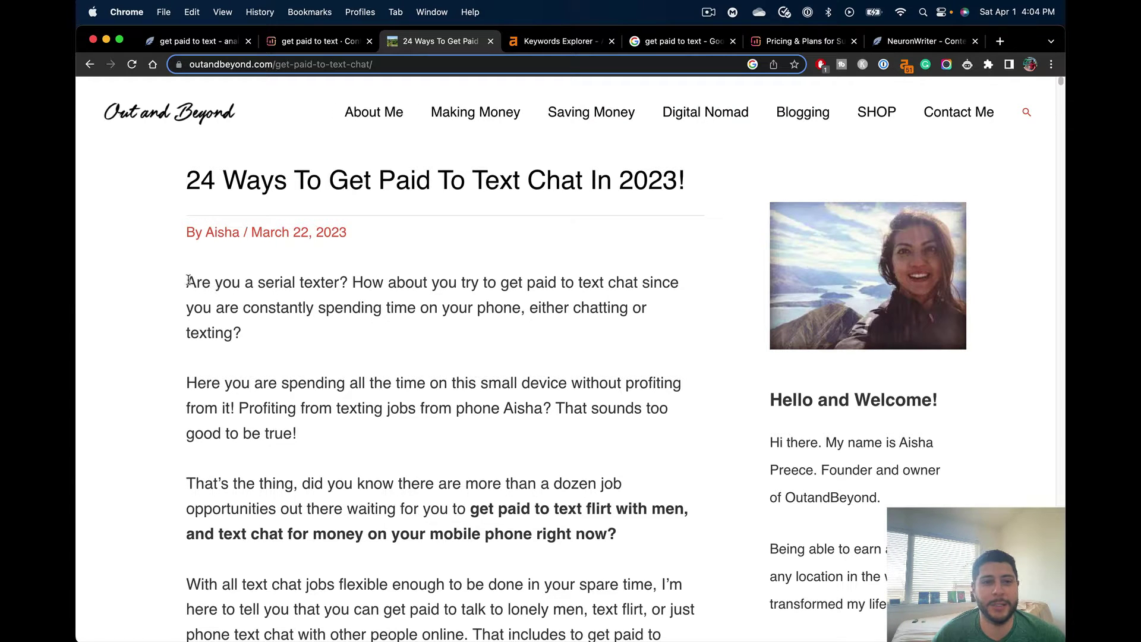
Step: Select the full article text, copy it, and return to the NeuronWriter editor
mouse_move(185, 282)
mouse_down()
mouse_move(442, 544)
mouse_move(431, 550)
mouse_up()
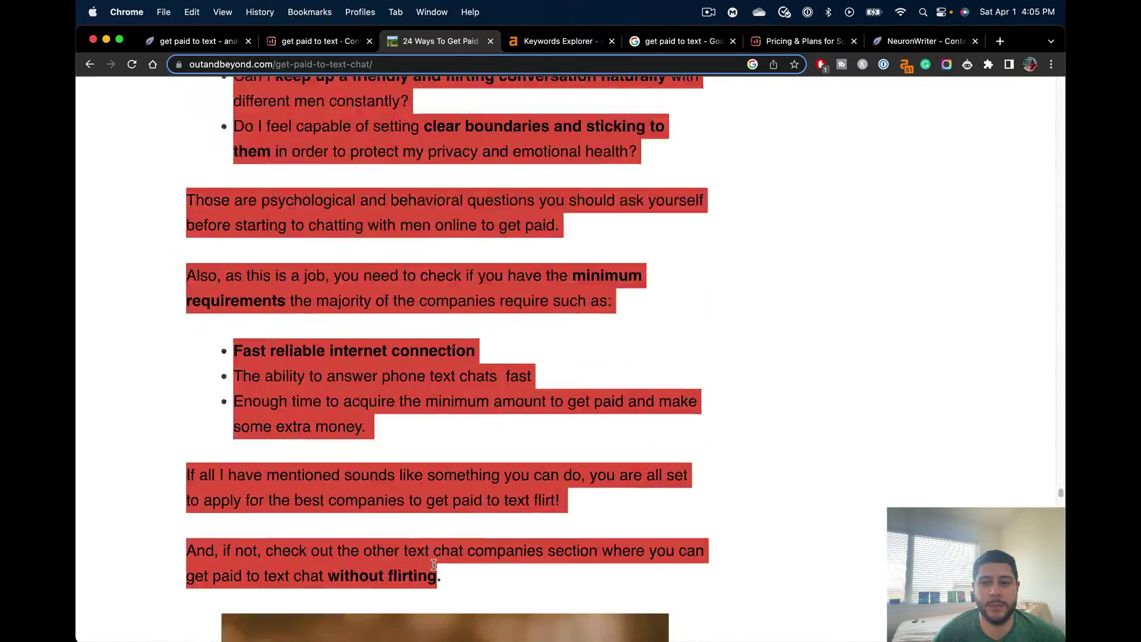
mouse_move(432, 551)
mouse_down()
mouse_move(435, 576)
mouse_move(525, 207)
mouse_up()
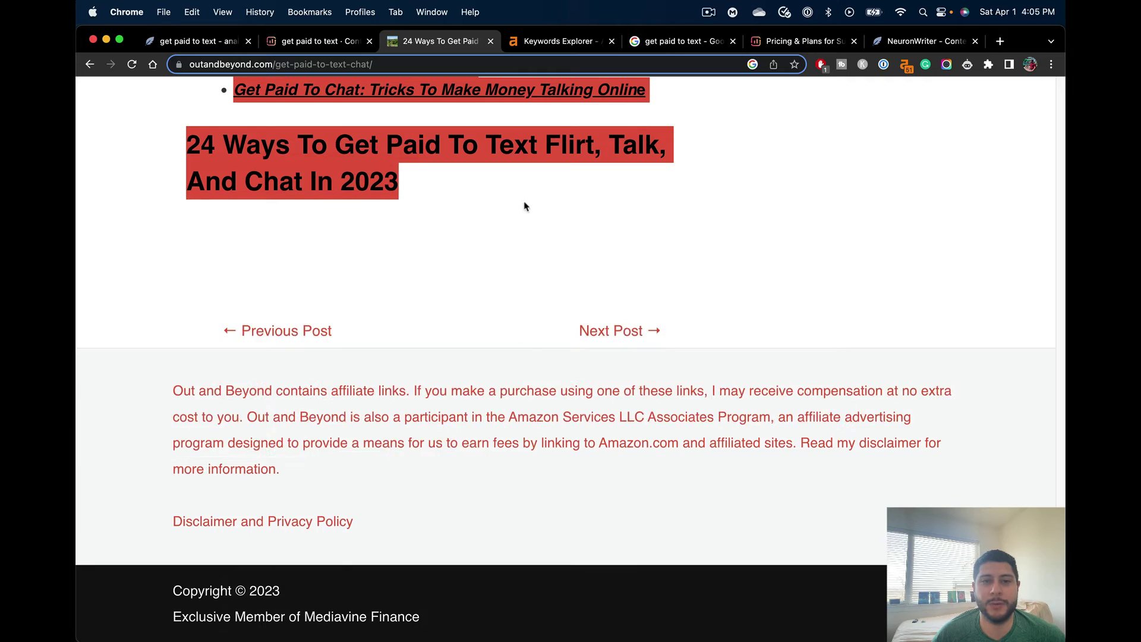
right_click(348, 143)
click(406, 171)
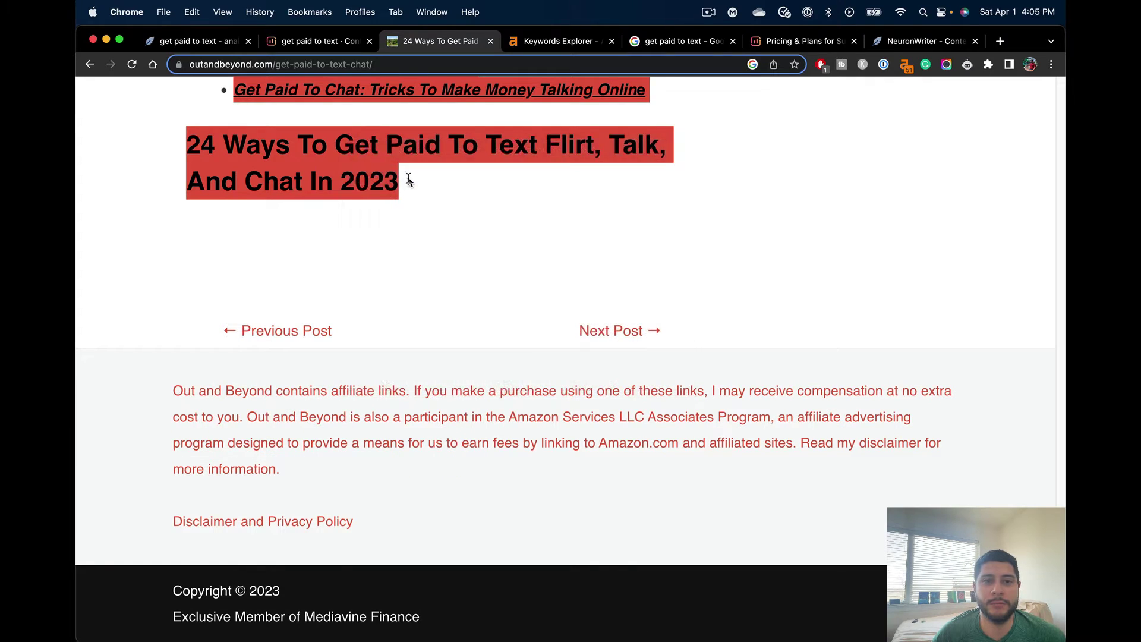
click(417, 196)
scroll(417, 197, up, 15)
scroll(454, 247, up, 10)
scroll(407, 173, up, 2)
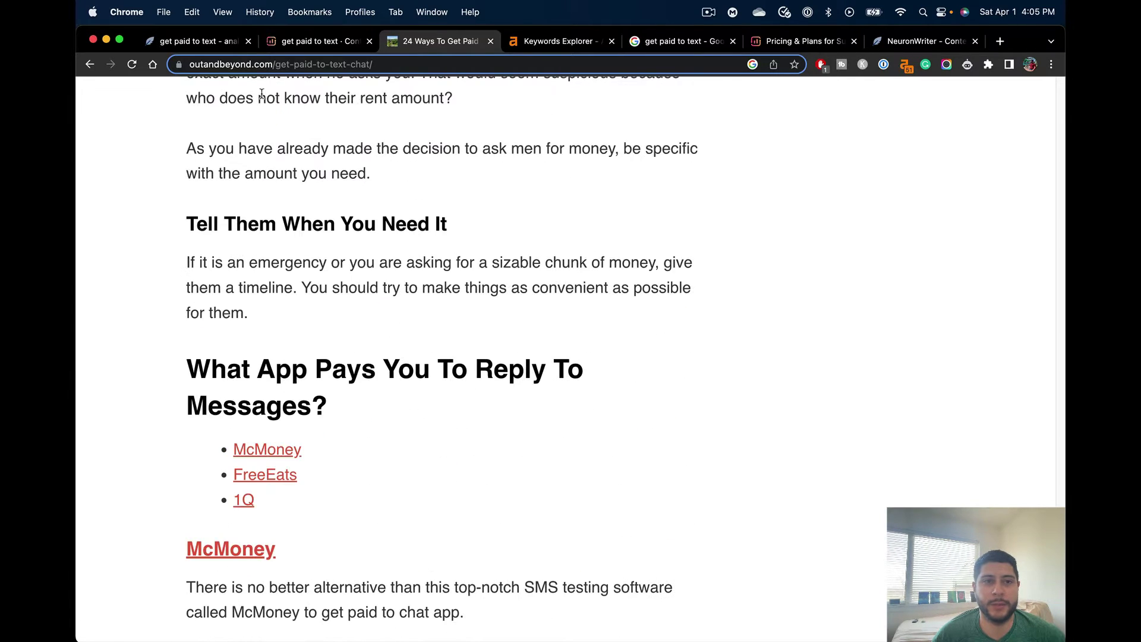
click(201, 42)
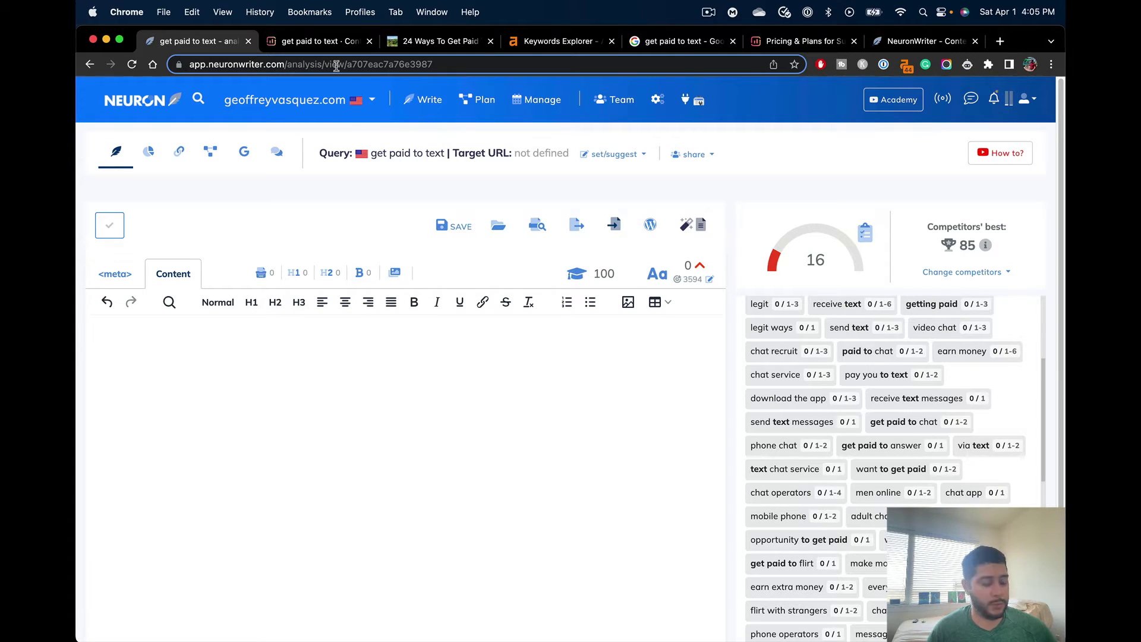
Step: Paste the article into NeuronWriter's editor, then copy the title from the source page
key(super+v)
click(385, 407)
scroll(383, 413, down, 3)
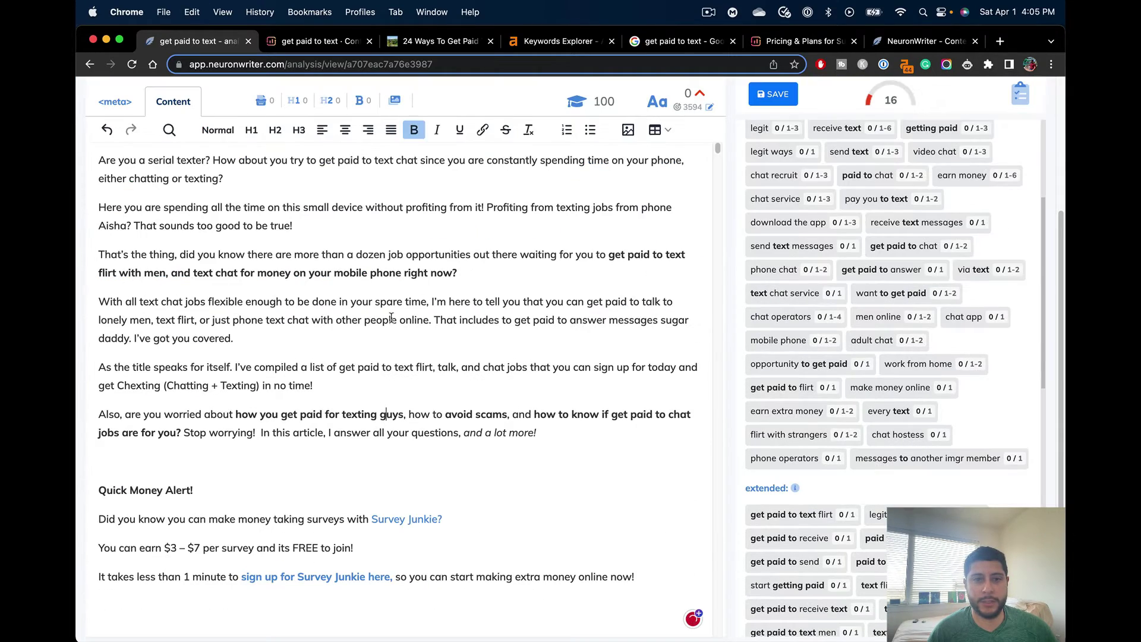
scroll(390, 320, down, 3)
scroll(390, 321, up, 3)
scroll(390, 327, up, 3)
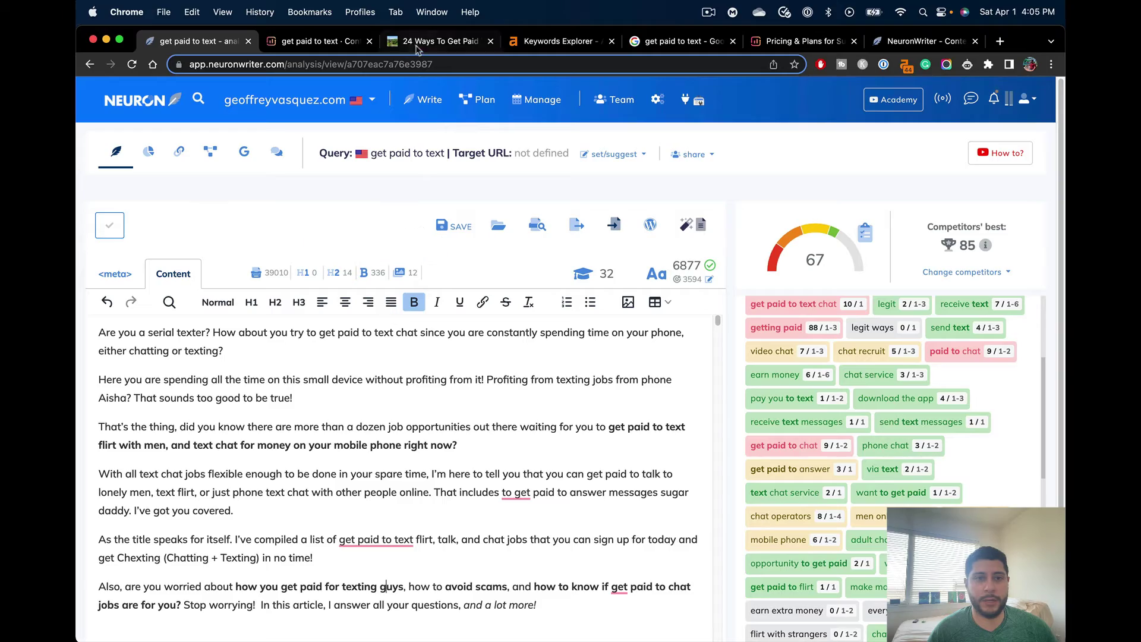
click(462, 43)
scroll(375, 263, up, 10)
scroll(358, 318, up, 10)
scroll(357, 318, up, 10)
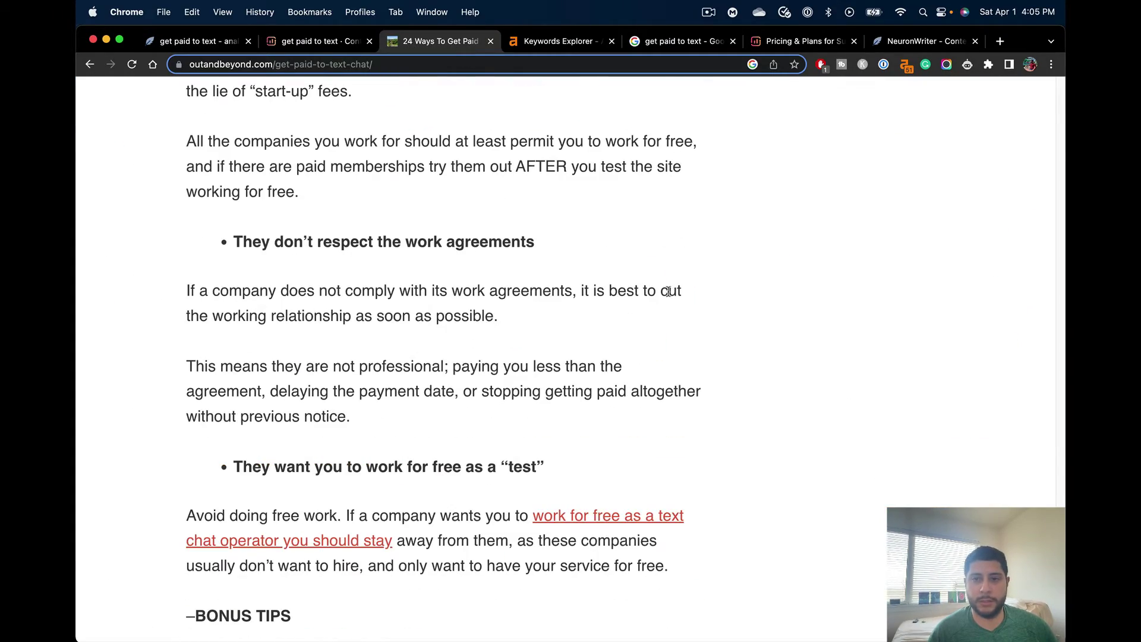
scroll(665, 292, up, 10)
scroll(625, 358, up, 10)
scroll(606, 410, up, 10)
scroll(592, 439, up, 10)
scroll(593, 439, up, 10)
scroll(446, 375, up, 10)
scroll(337, 310, up, 10)
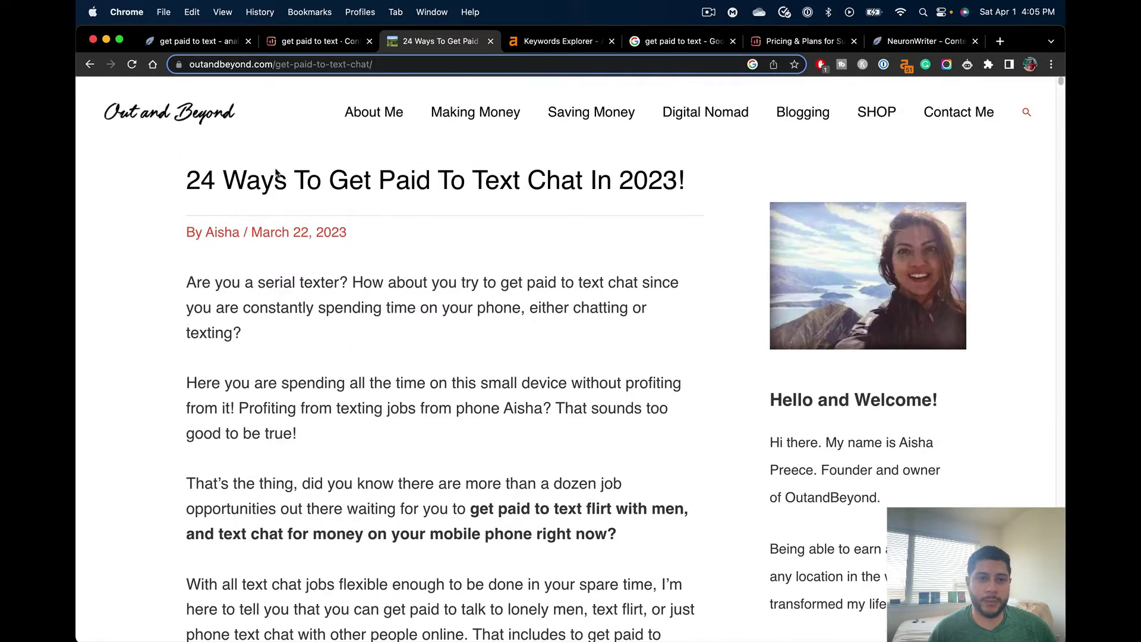
triple_click(277, 175)
key(super+c)
click(236, 45)
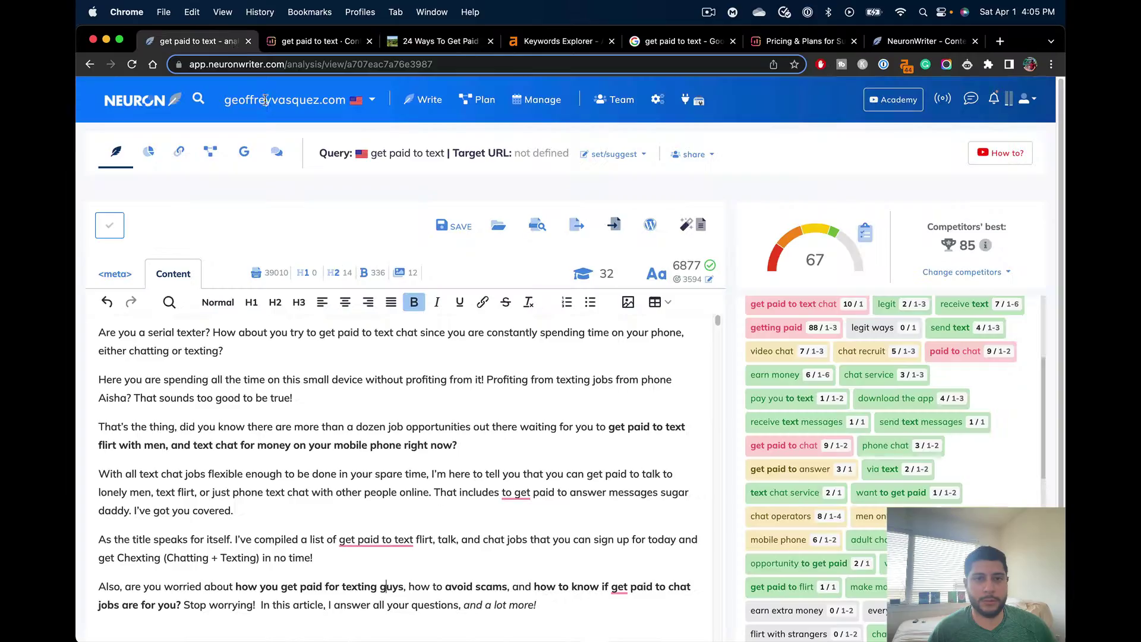
Step: Add '24 Ways To Get Paid To Text Chat In 2023!' as the heading above the first paragraph, reaching score 78
click(103, 334)
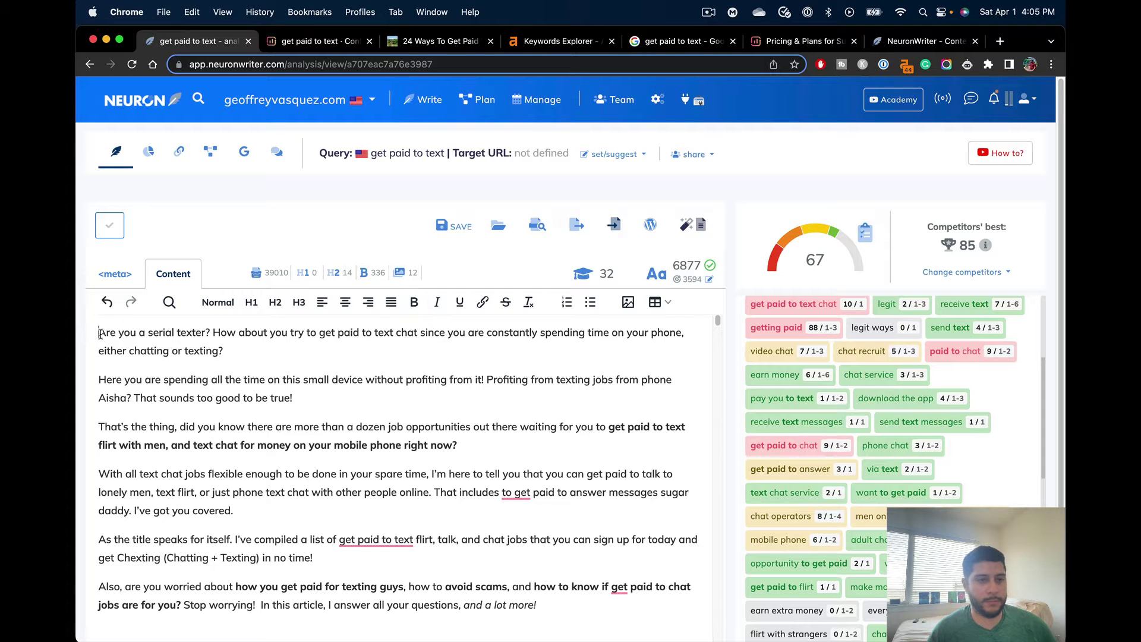
key(Return)
key(Return)
key(Up)
key(Up)
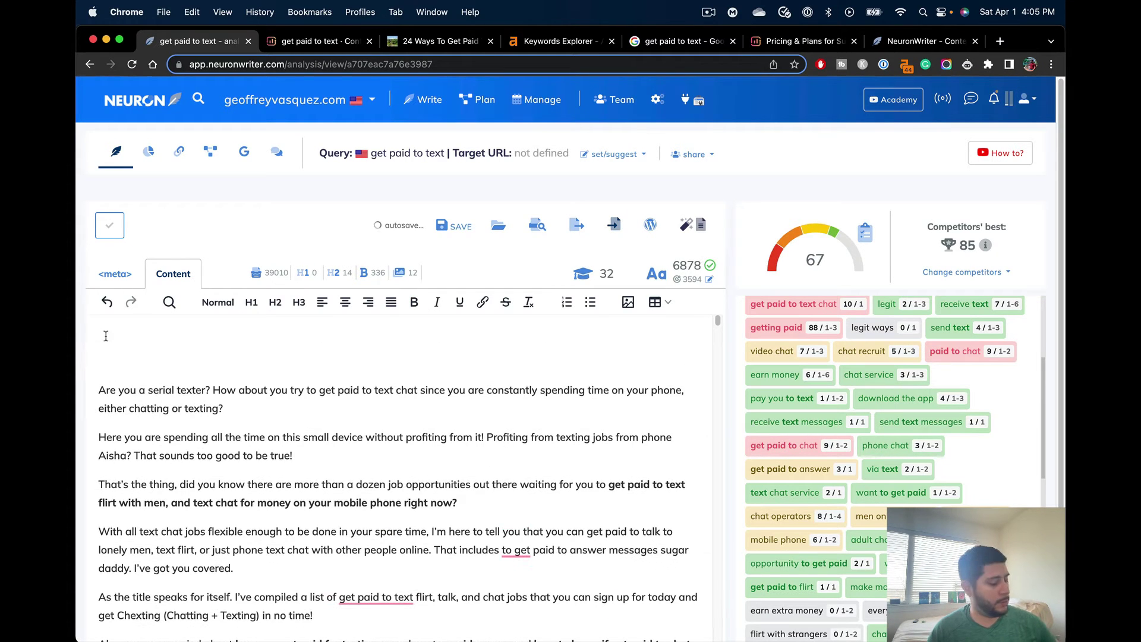
key(cmd+v)
scroll(233, 402, down, 10)
scroll(250, 411, down, 10)
scroll(258, 418, down, 10)
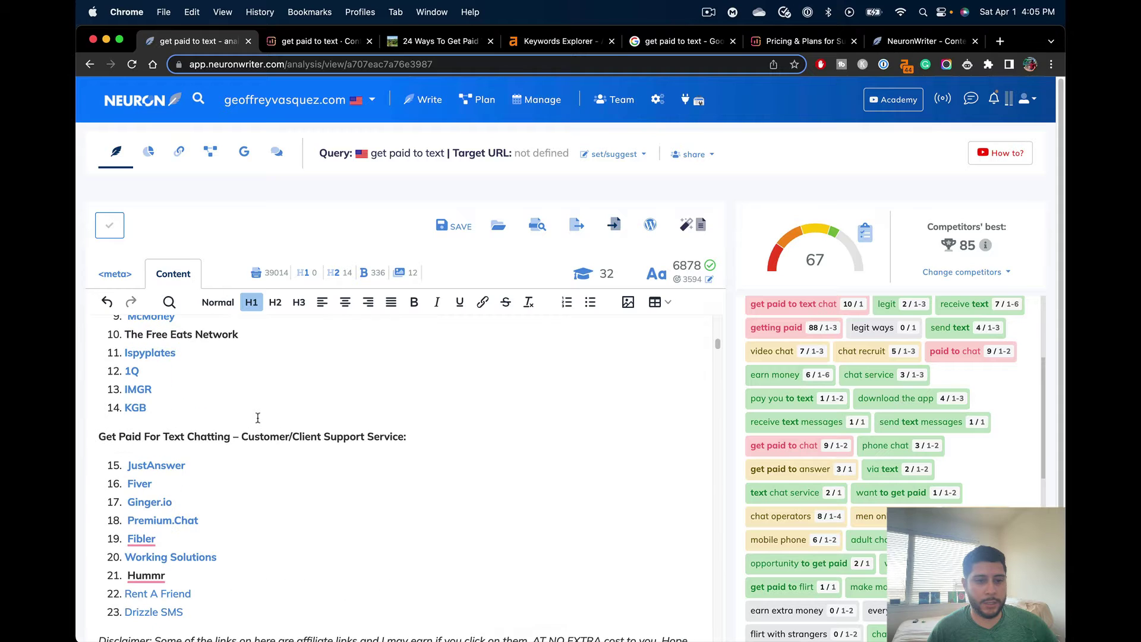
click(266, 427)
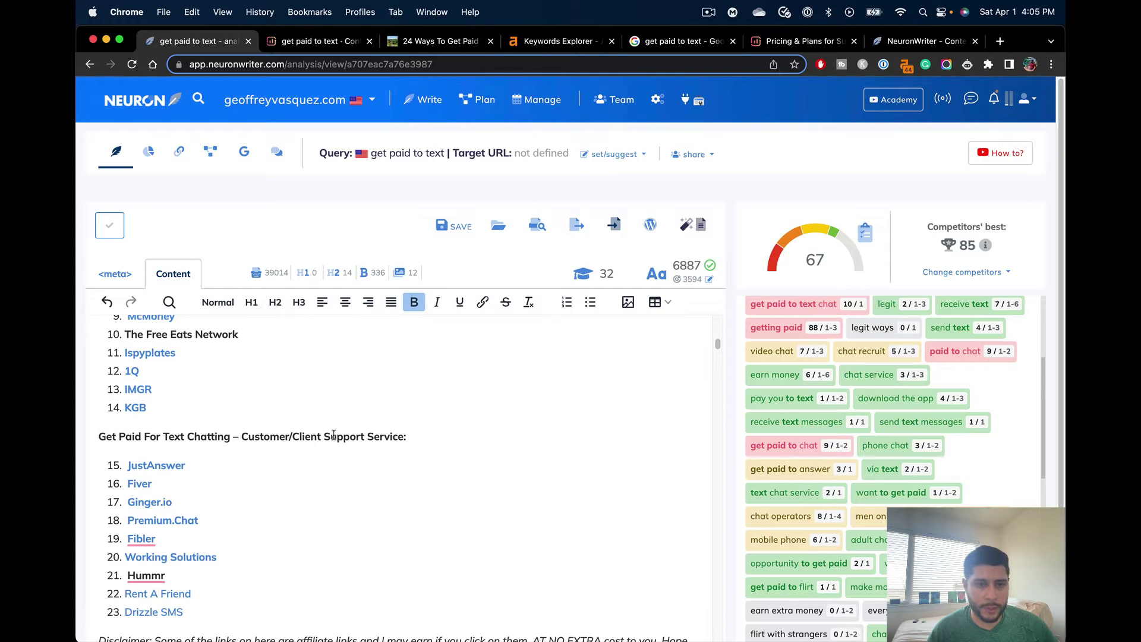
scroll(300, 406, up, 10)
scroll(301, 419, up, 5)
click(301, 434)
scroll(316, 447, down, 5)
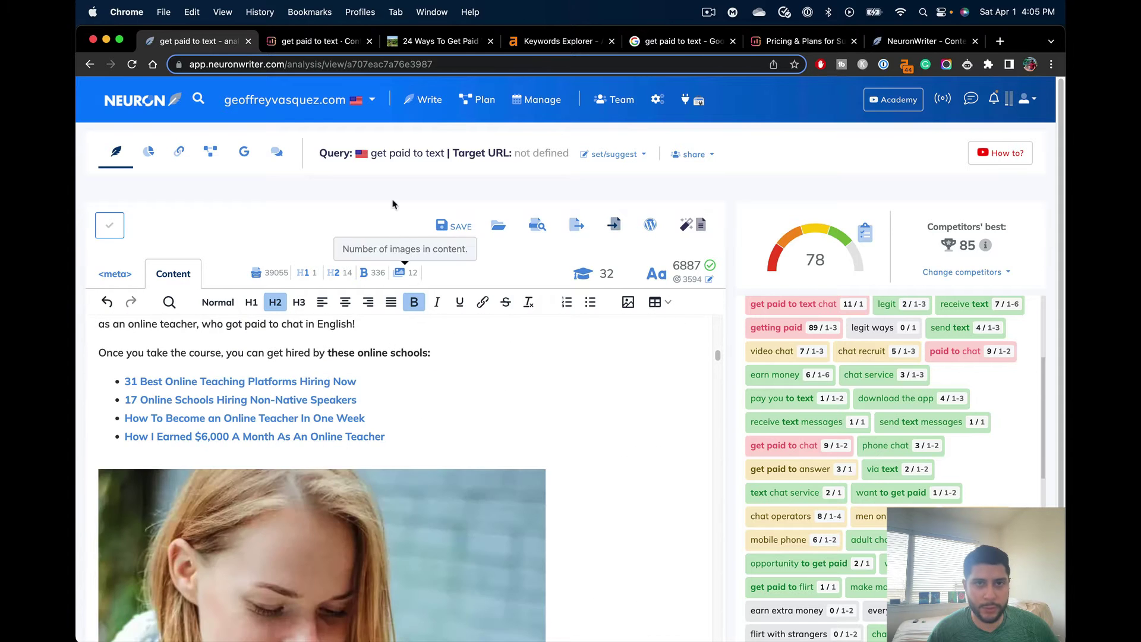
scroll(339, 411, down, 5)
scroll(339, 412, down, 5)
scroll(340, 411, down, 5)
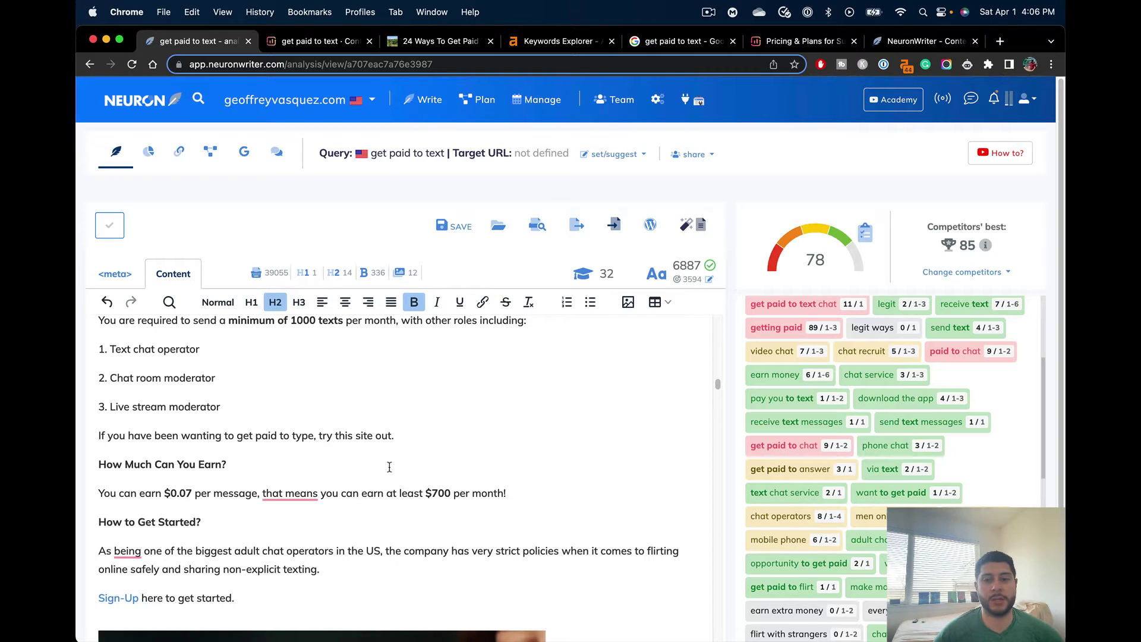
scroll(390, 465, down, 5)
scroll(390, 466, down, 5)
scroll(390, 466, down, 5)
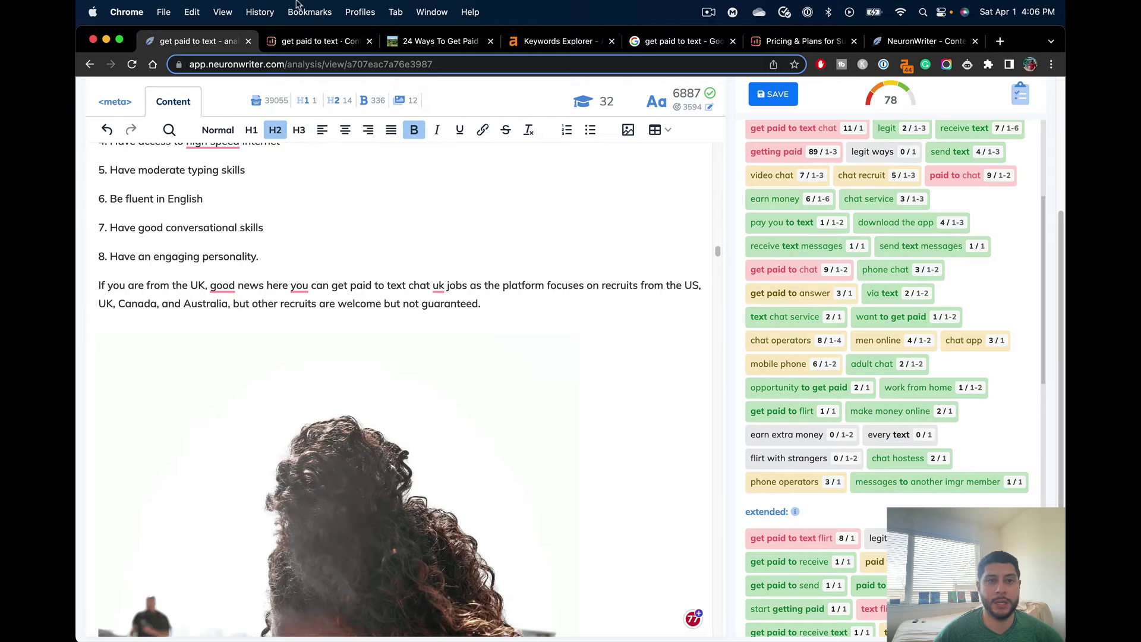
Step: Compare the 78-scoring NeuronWriter article against the still-empty Surfer draft
click(314, 41)
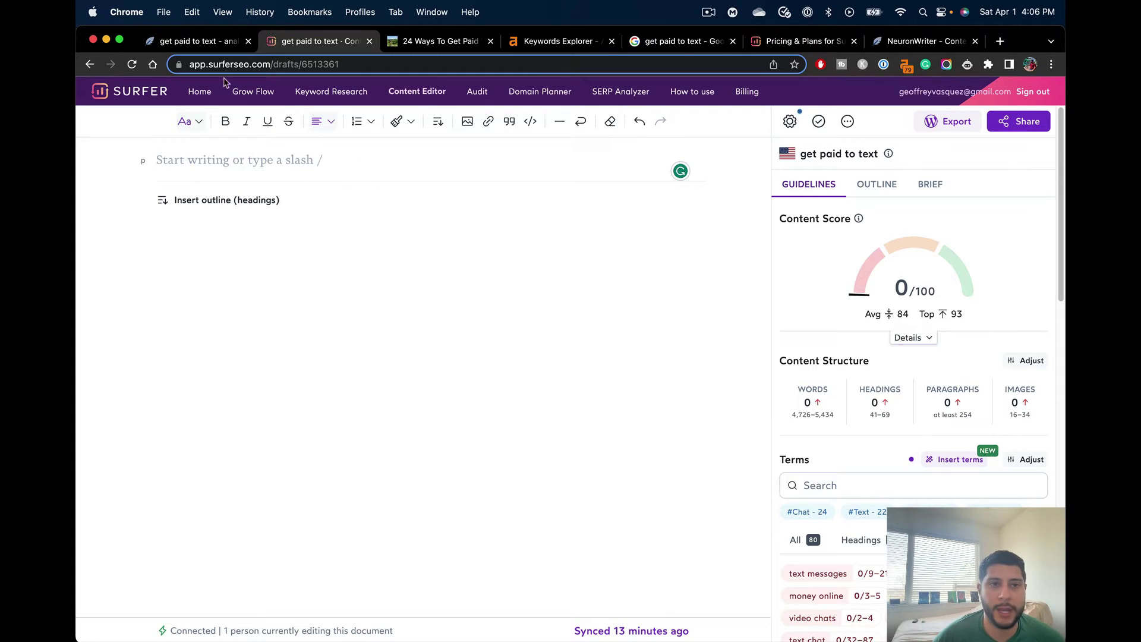
click(200, 41)
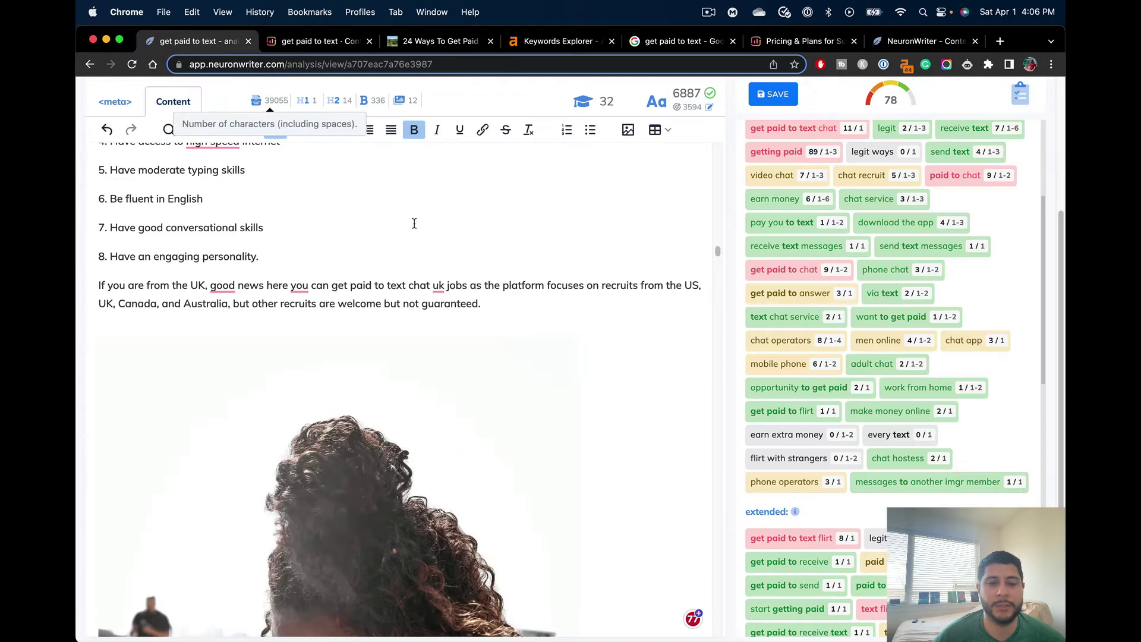
click(321, 41)
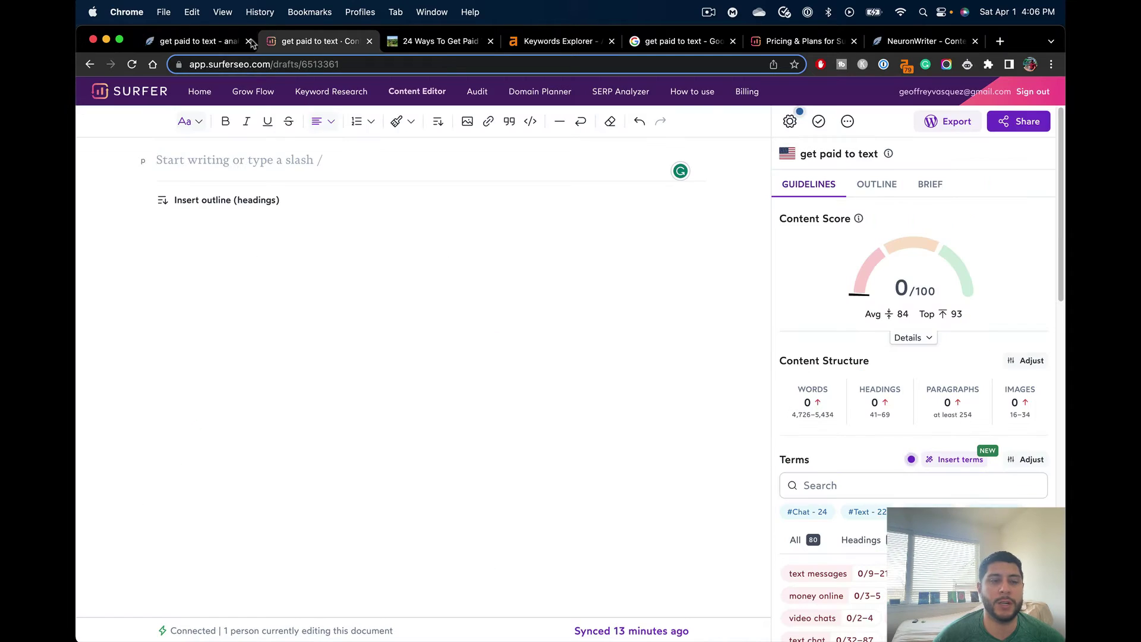
click(198, 41)
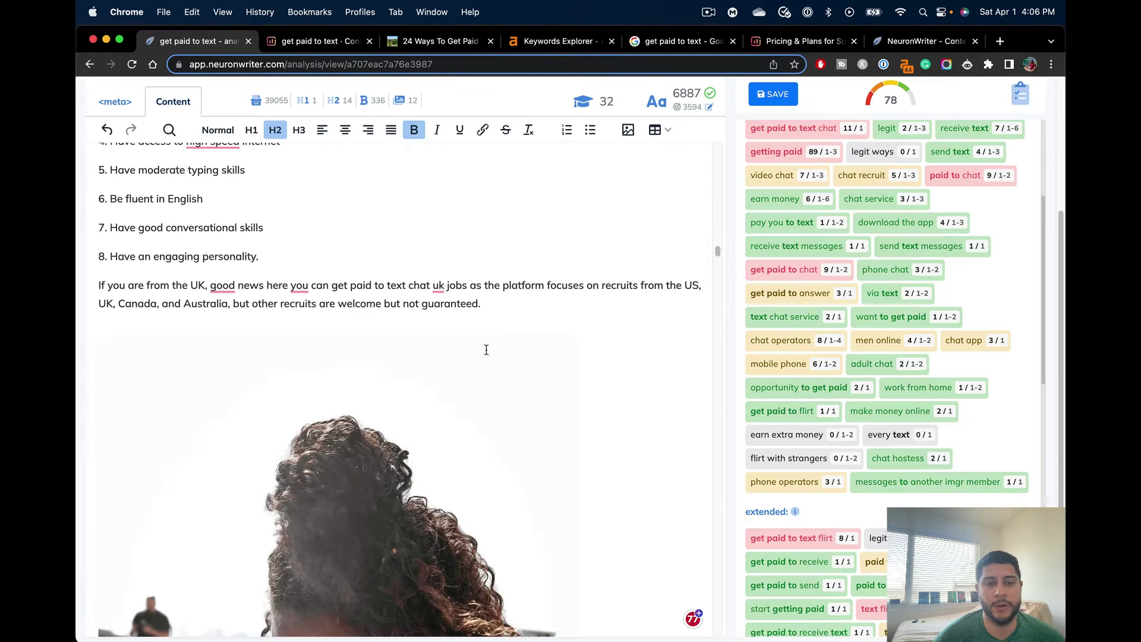
scroll(486, 350, down, 10)
scroll(486, 349, down, 10)
scroll(486, 350, down, 10)
scroll(486, 350, down, 10)
scroll(487, 350, down, 10)
scroll(485, 350, up, 10)
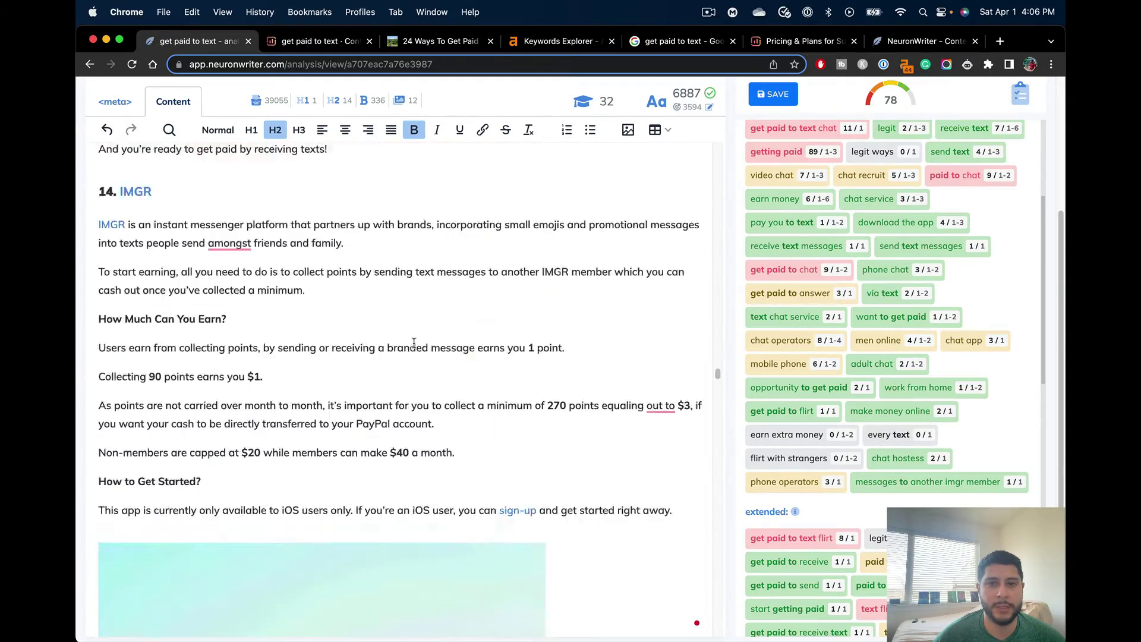
scroll(409, 343, up, 10)
scroll(409, 342, up, 10)
scroll(410, 343, up, 10)
scroll(411, 352, up, 10)
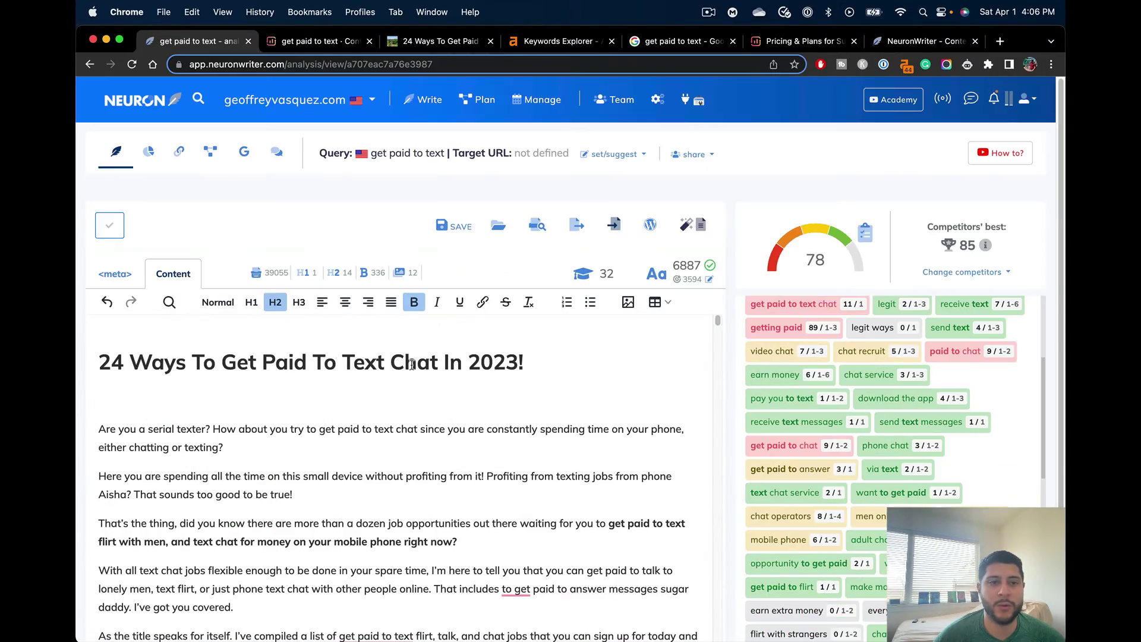
Step: Paste the title as the heading of Surfer's draft, then select the article body on the source page
click(321, 42)
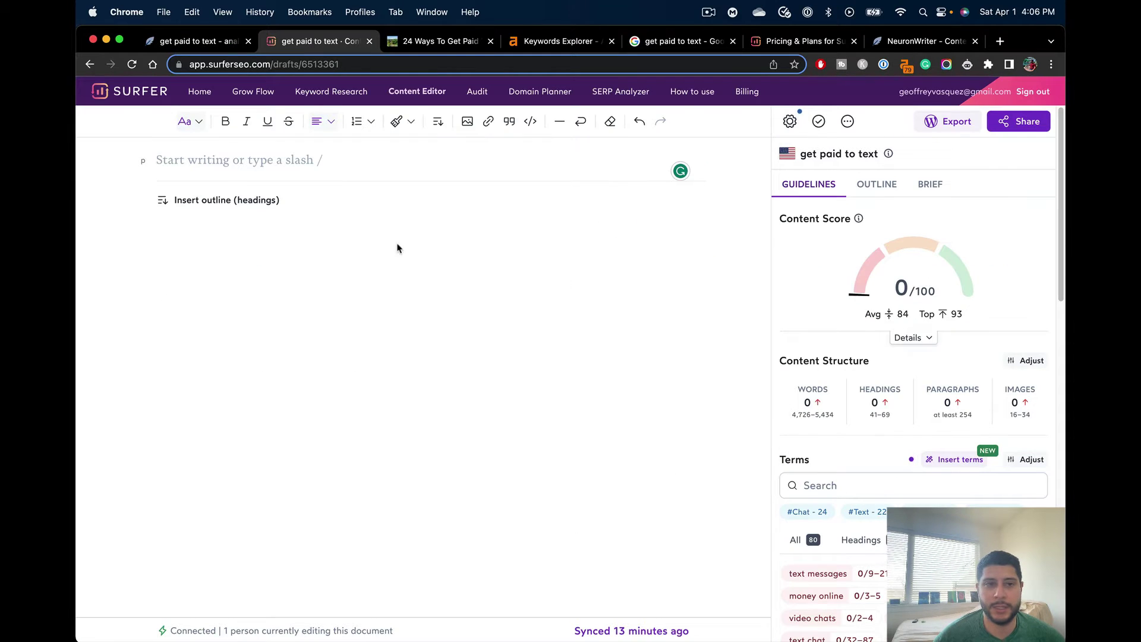
click(290, 161)
key(super+v)
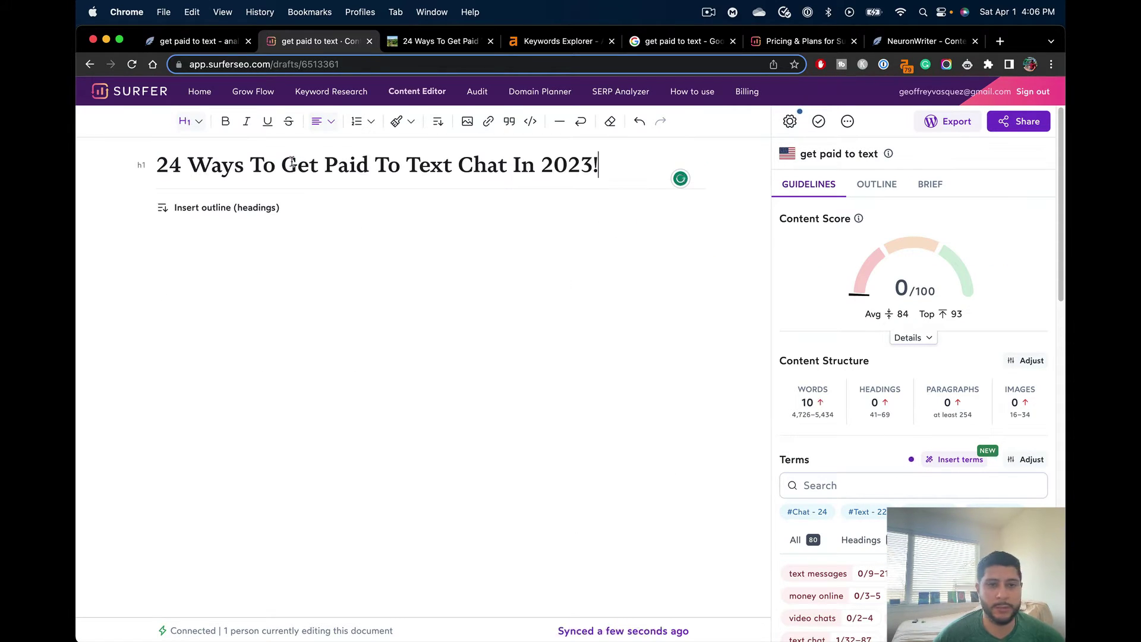
key(ctrl+Tab)
click(318, 241)
mouse_move(187, 276)
mouse_down()
mouse_move(318, 480)
mouse_move(684, 215)
mouse_up()
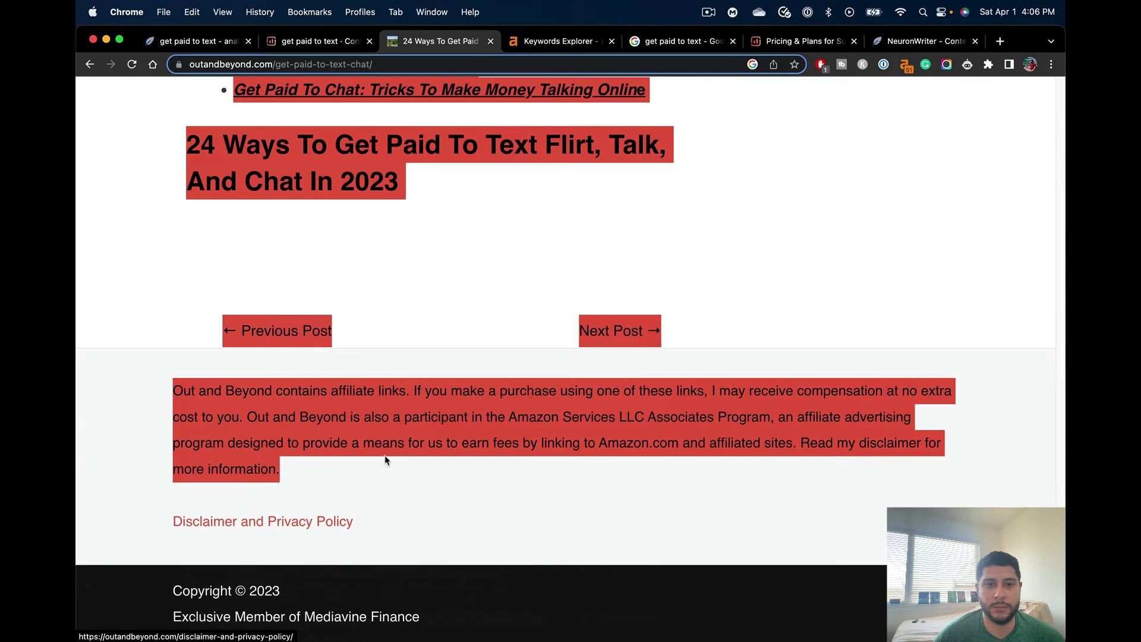
Step: Paste the article body below the title in Surfer, scoring 93/100, and return to NeuronWriter
click(295, 41)
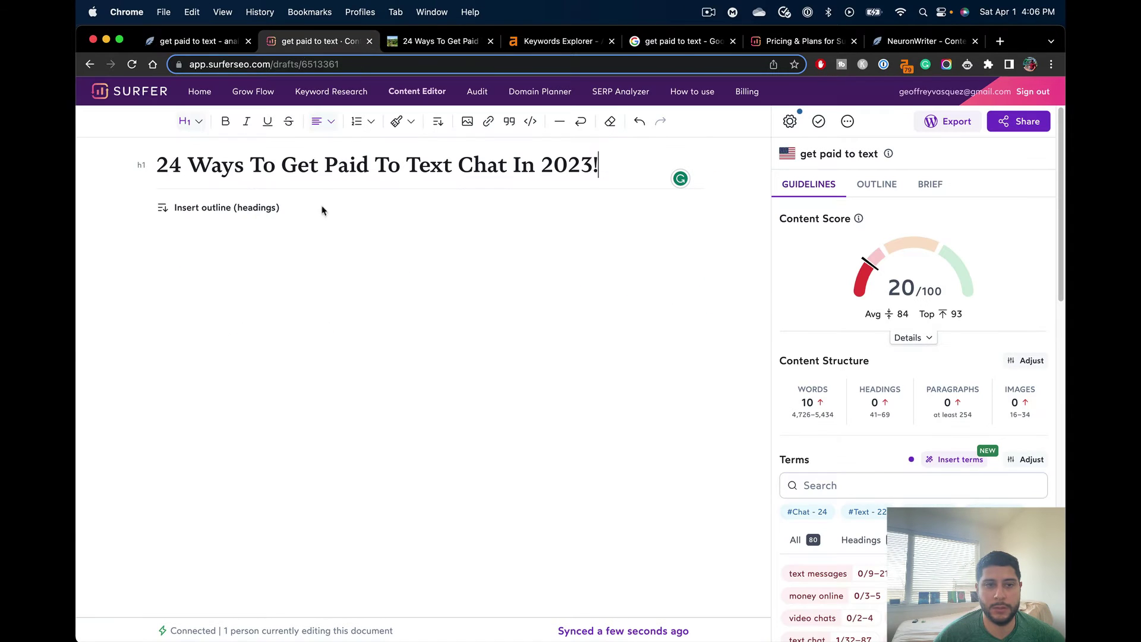
click(651, 160)
key(Return)
key(super+v)
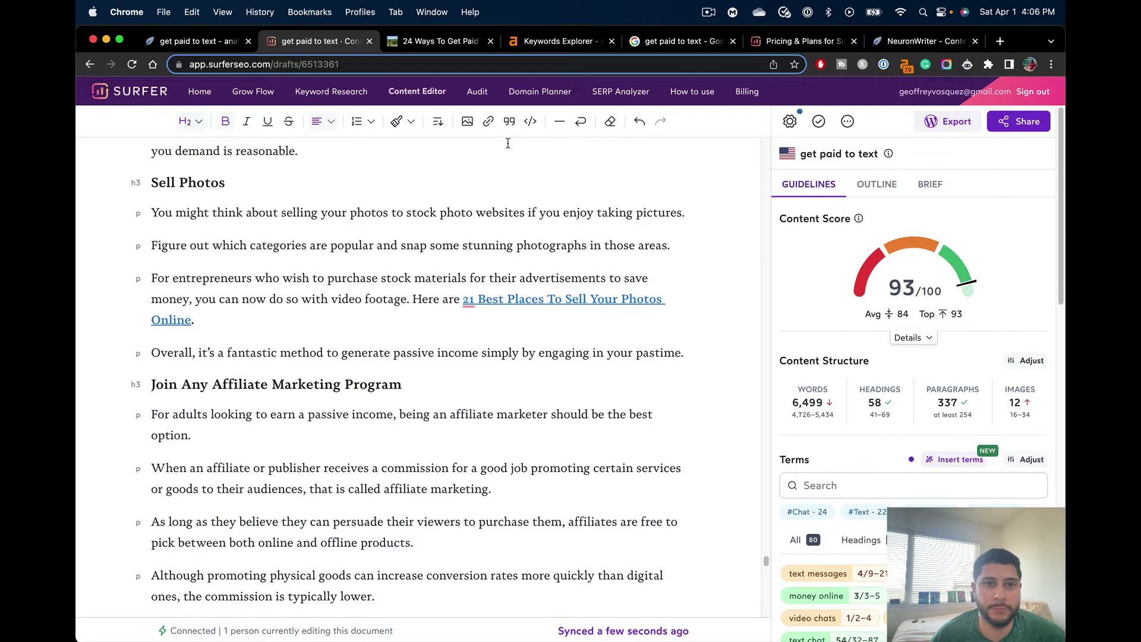
click(215, 49)
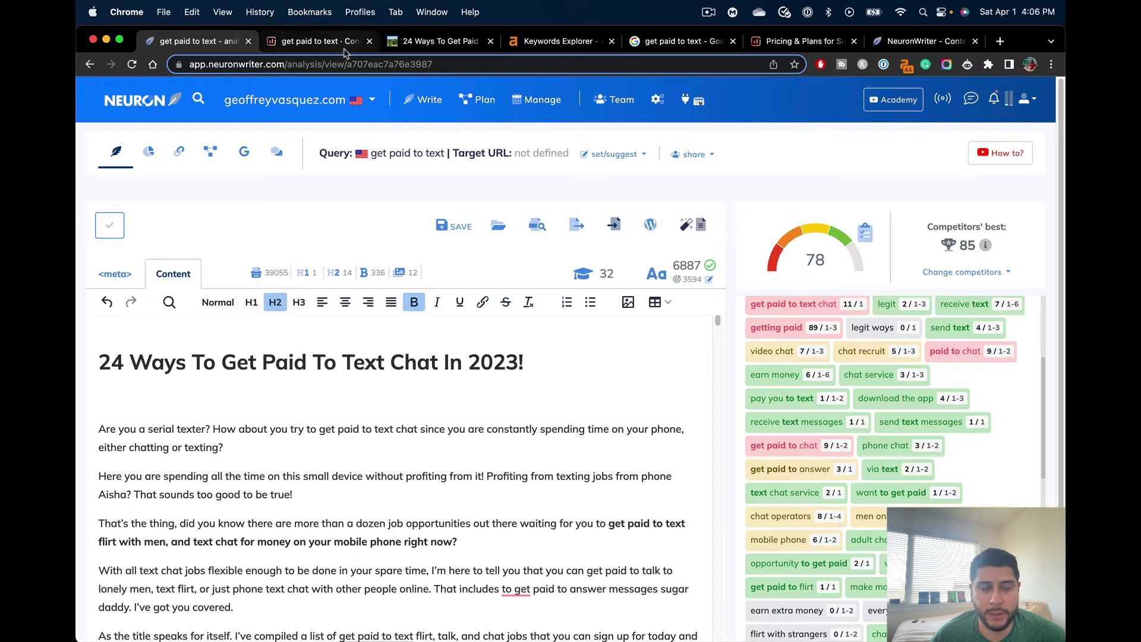
Step: Open NeuronWriter's meta fields and copy the article title from the published page
click(136, 273)
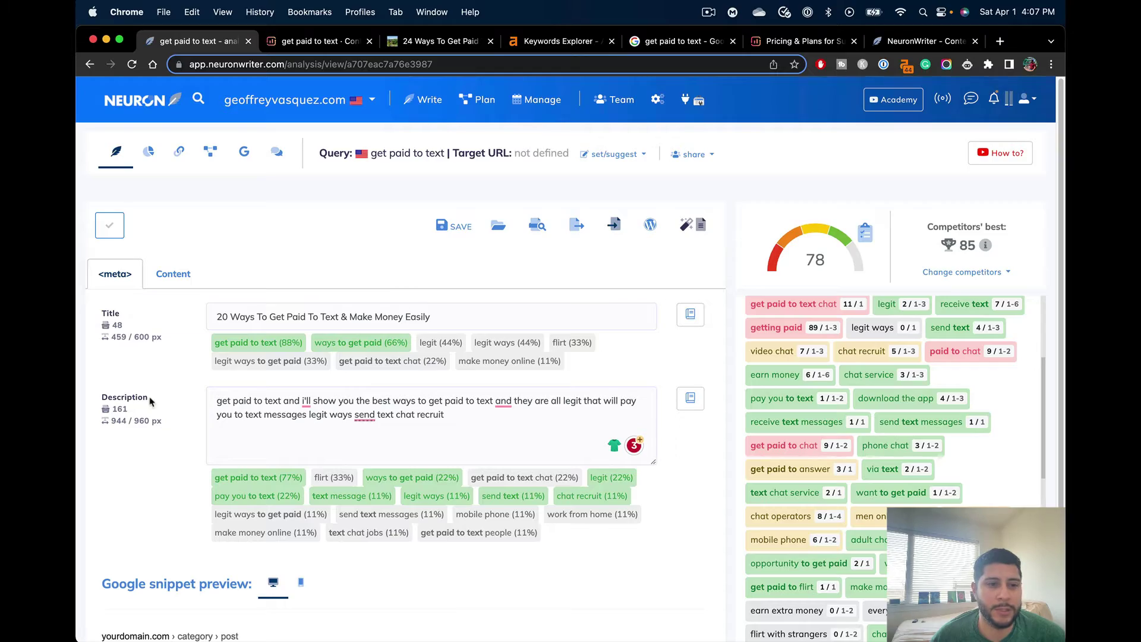
click(451, 43)
scroll(446, 224, up, 15)
scroll(446, 224, down, 10)
scroll(459, 313, up, 10)
scroll(457, 314, up, 10)
scroll(457, 313, up, 5)
scroll(458, 318, up, 5)
scroll(556, 326, up, 5)
scroll(535, 326, up, 5)
scroll(535, 326, up, 10)
scroll(526, 315, up, 10)
scroll(524, 312, up, 5)
scroll(523, 313, up, 1)
triple_click(229, 185)
right_click(228, 185)
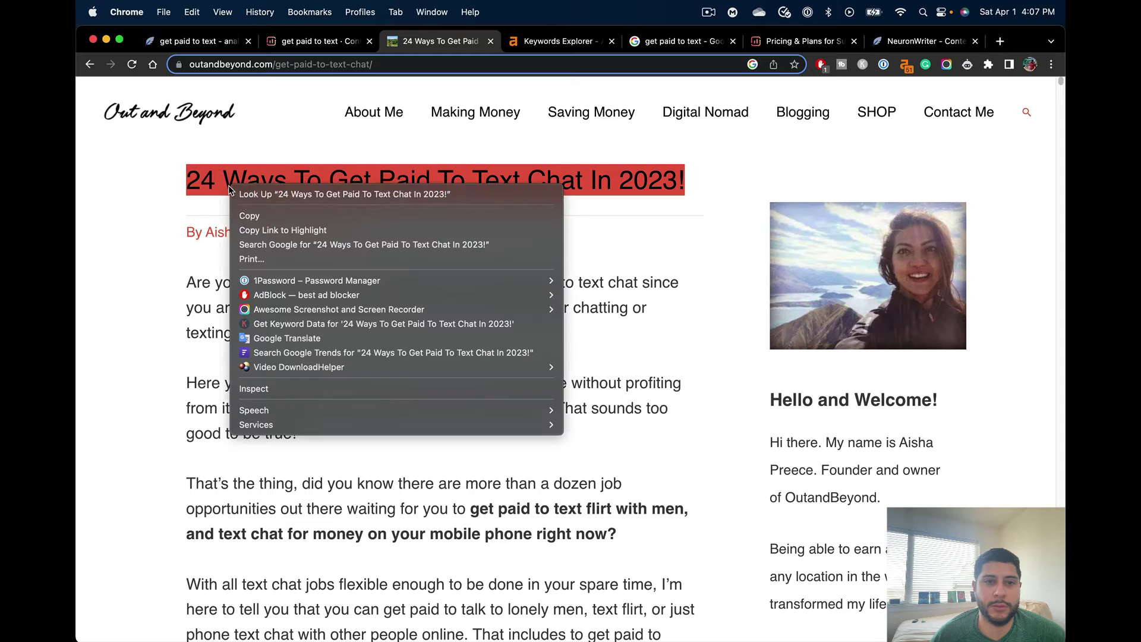
click(255, 214)
Step: Set the meta title to '24 Ways To Get Paid To Text Chat In 2023!' and start extending the description
click(214, 41)
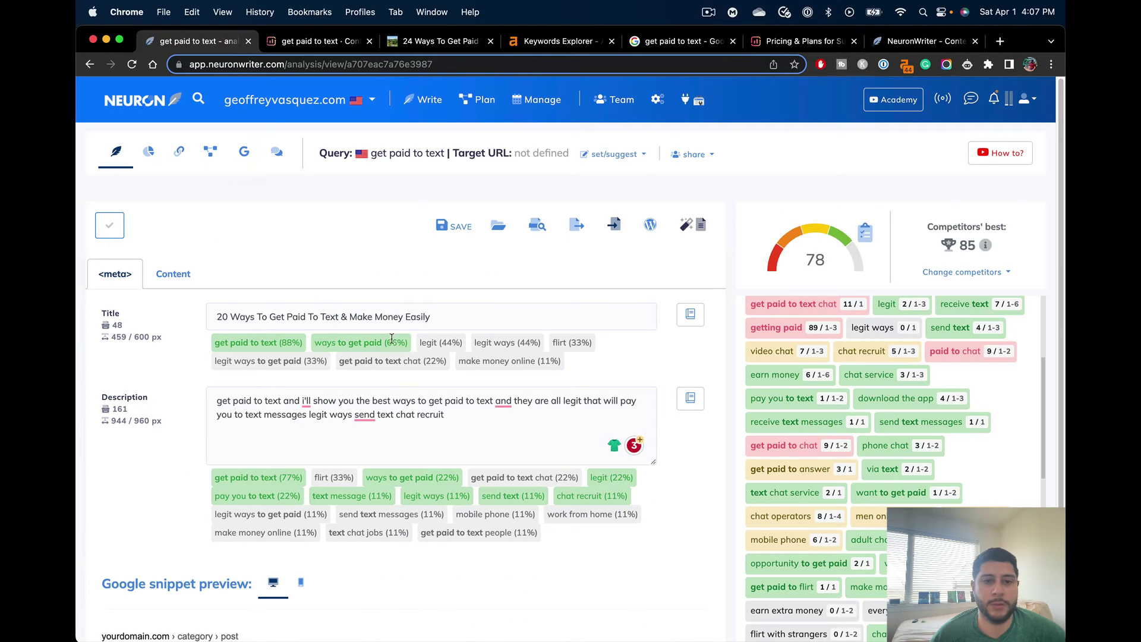
triple_click(379, 319)
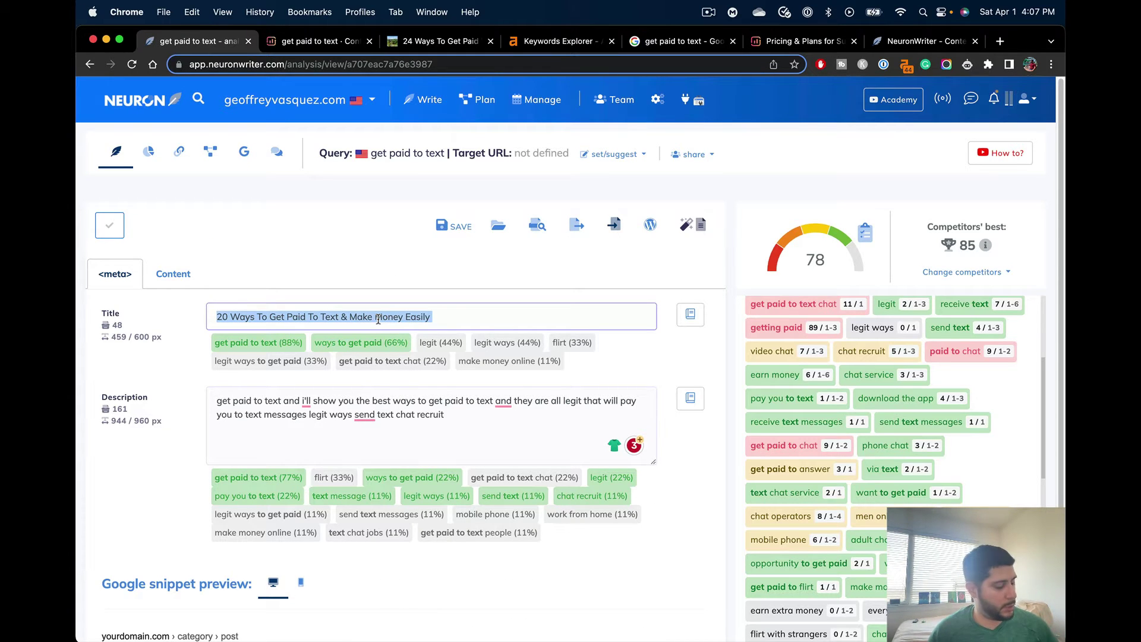
key(super+v)
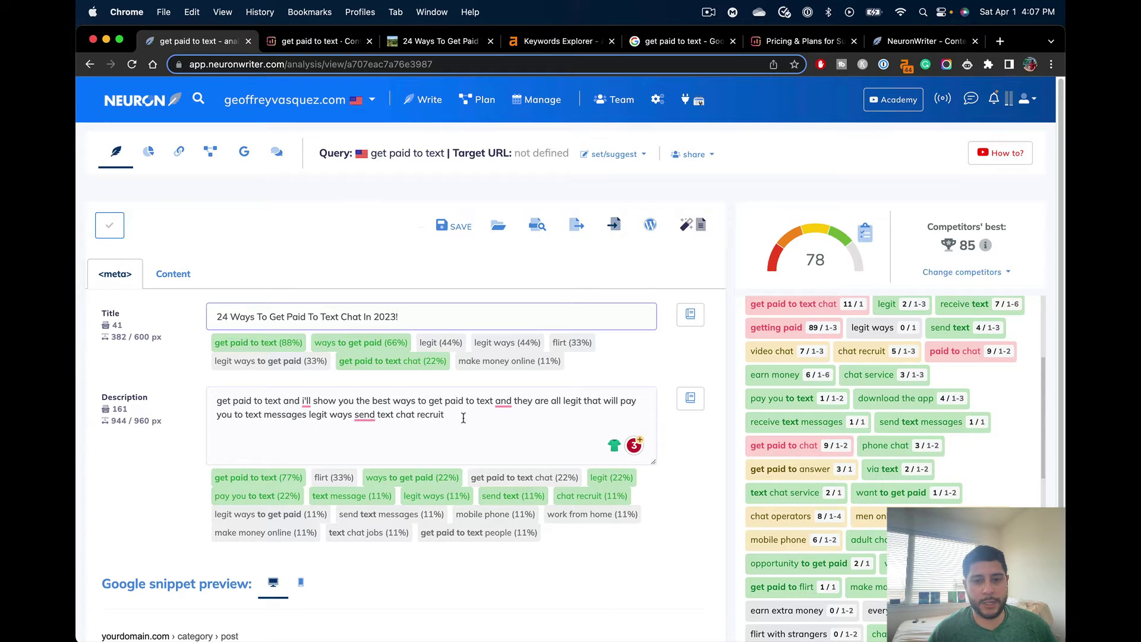
click(511, 430)
text(mobile)
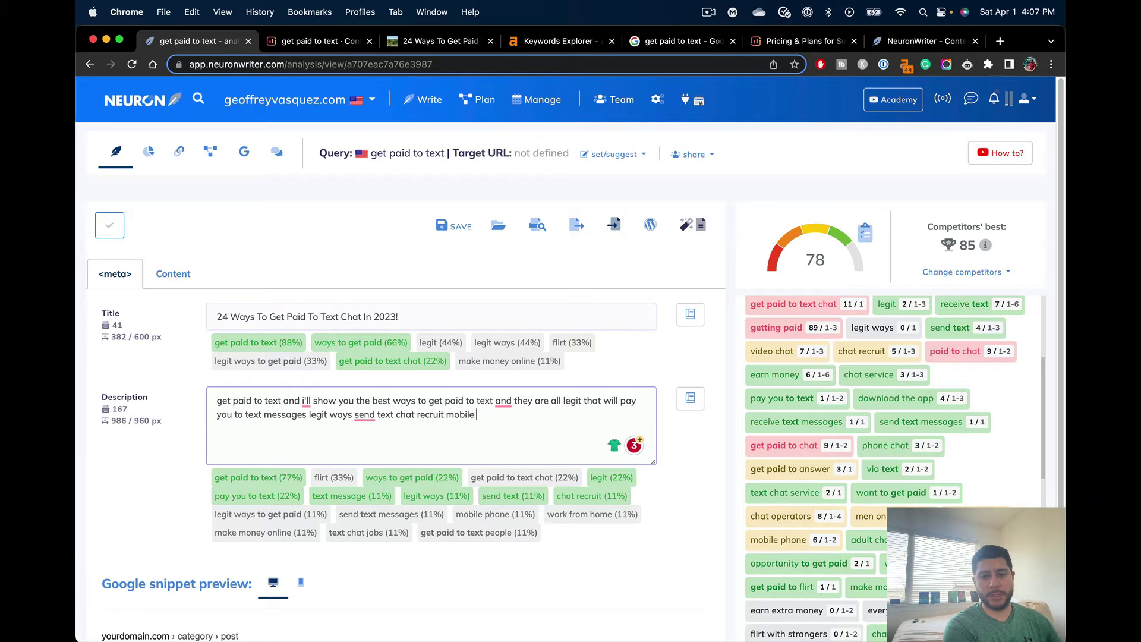
text(phone work from home get paid to text peop)
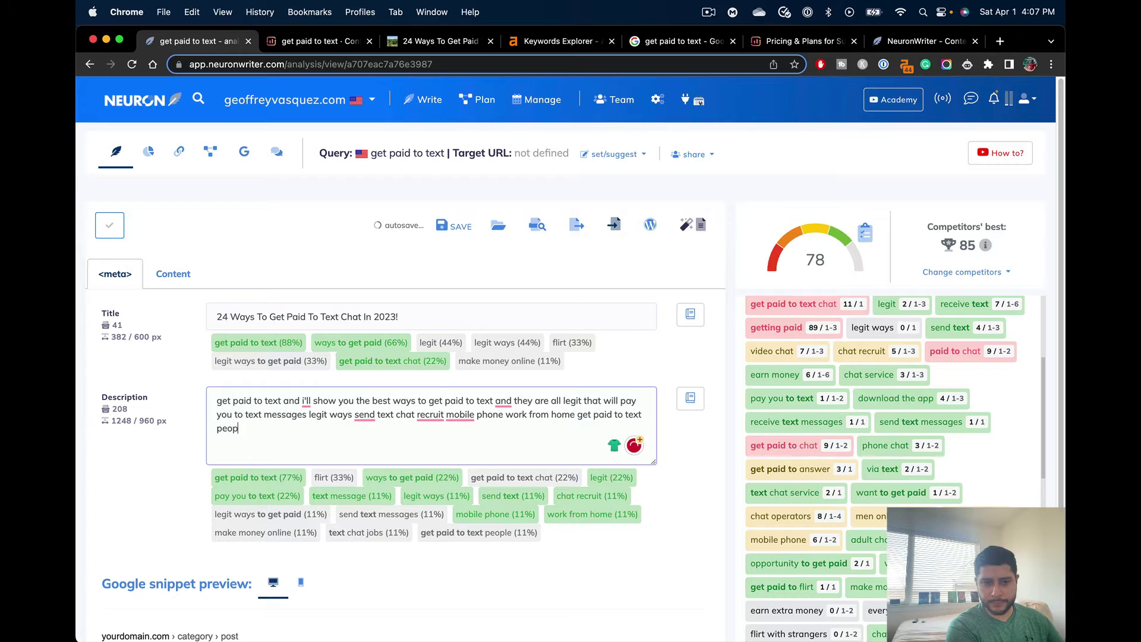
text(le)
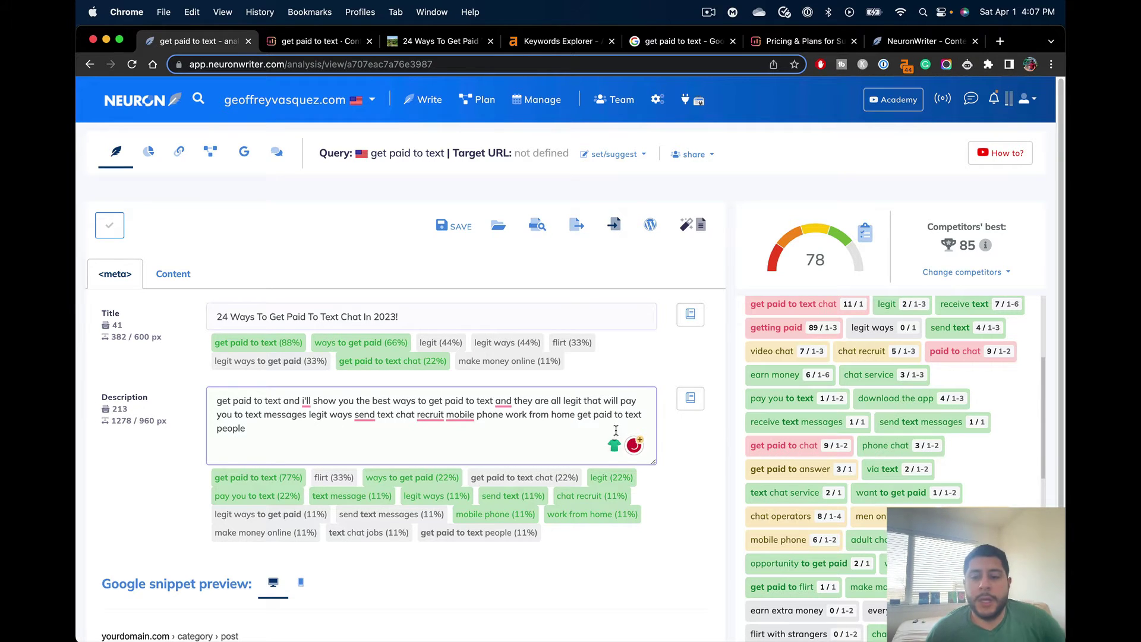
scroll(856, 499, down, 3)
scroll(861, 508, up, 5)
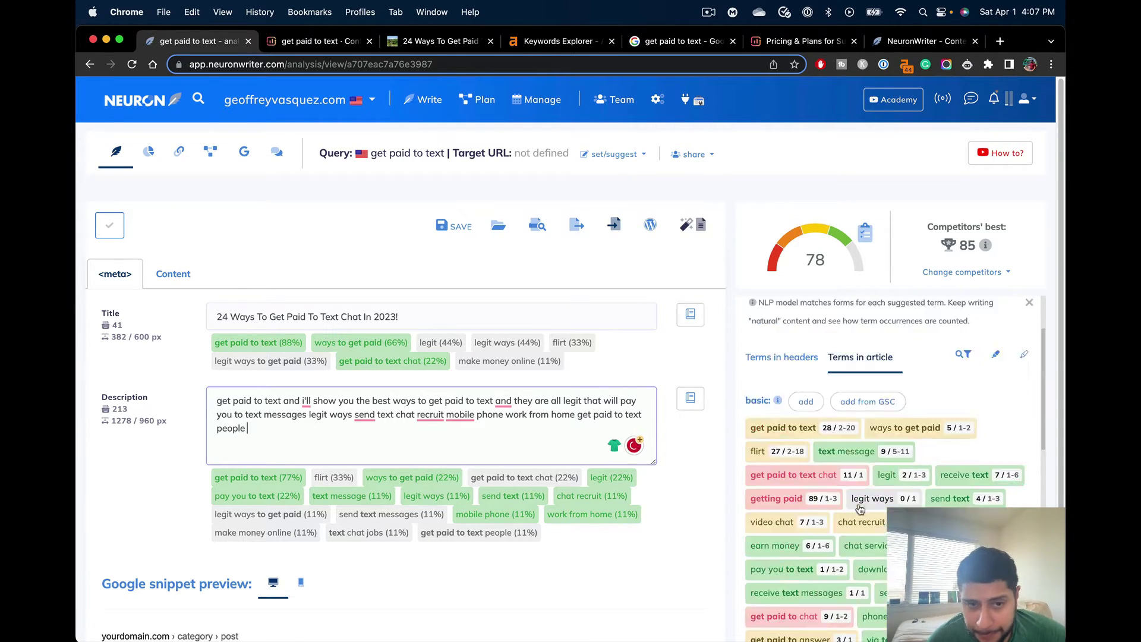
Step: Return to the article body and compare NeuronWriter's 78 with Surfer's 93-scoring draft
click(173, 274)
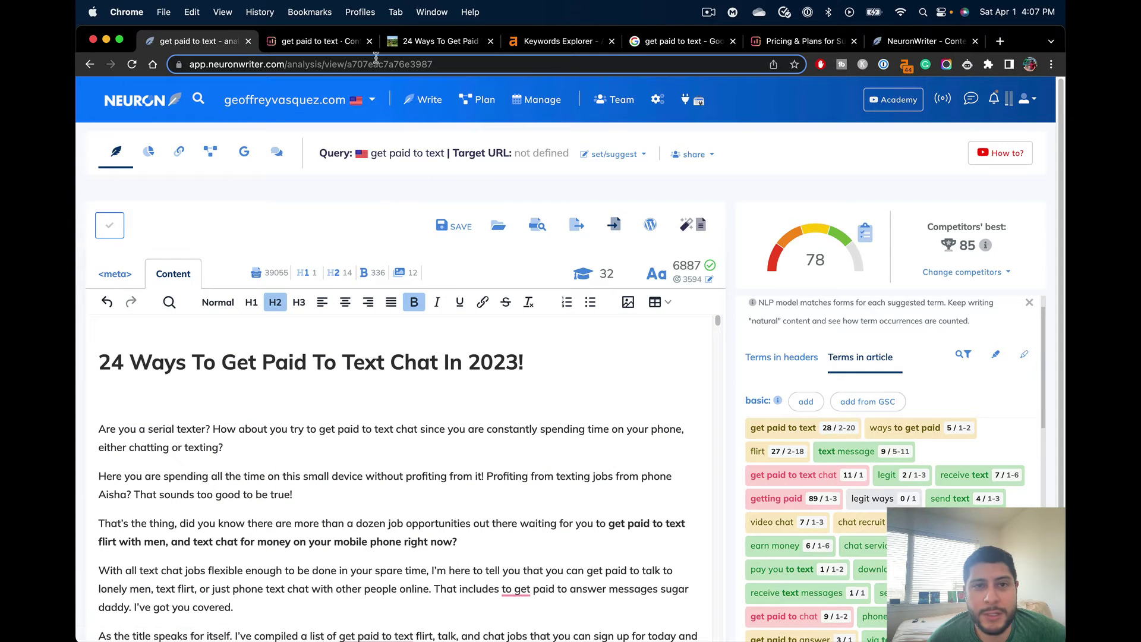
click(321, 42)
click(203, 43)
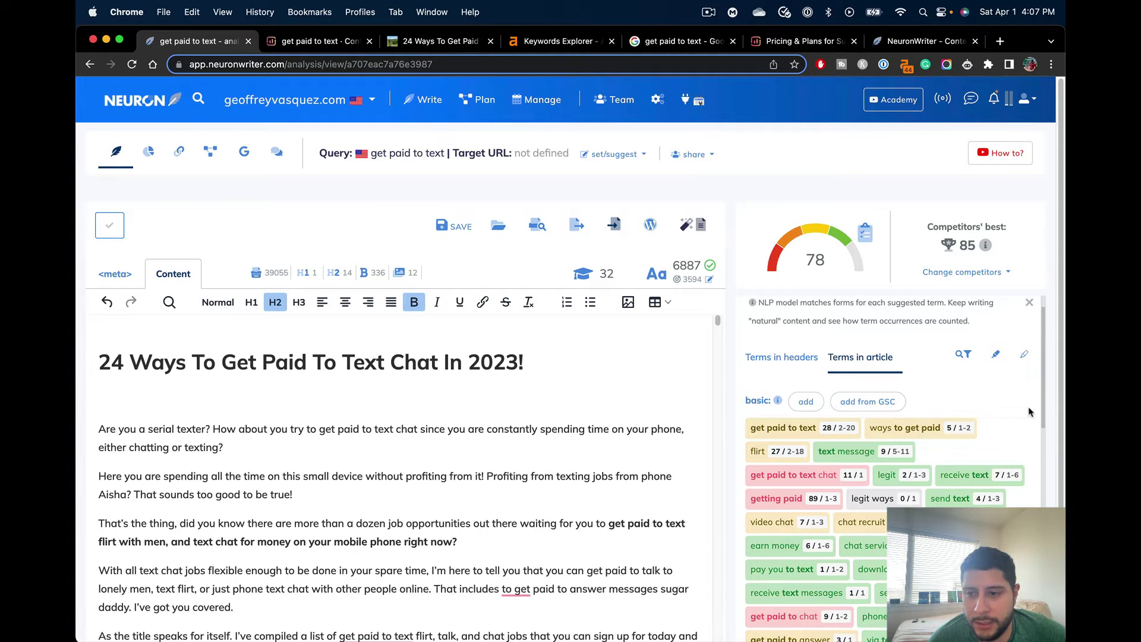
drag(1045, 392, 1045, 423)
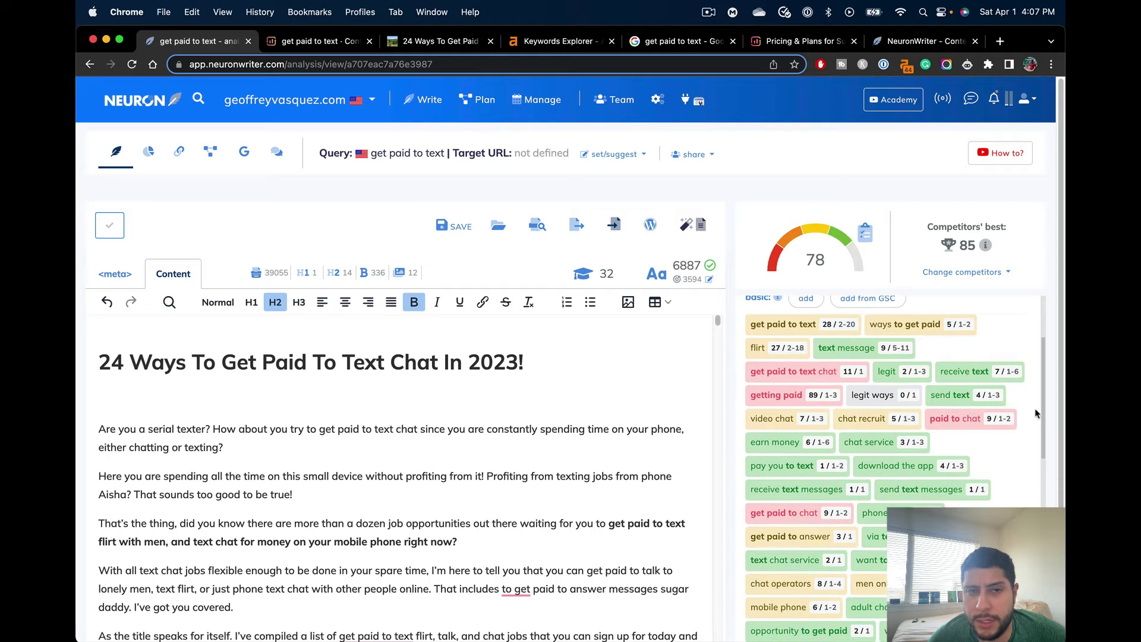
drag(803, 157, 398, 108)
click(324, 43)
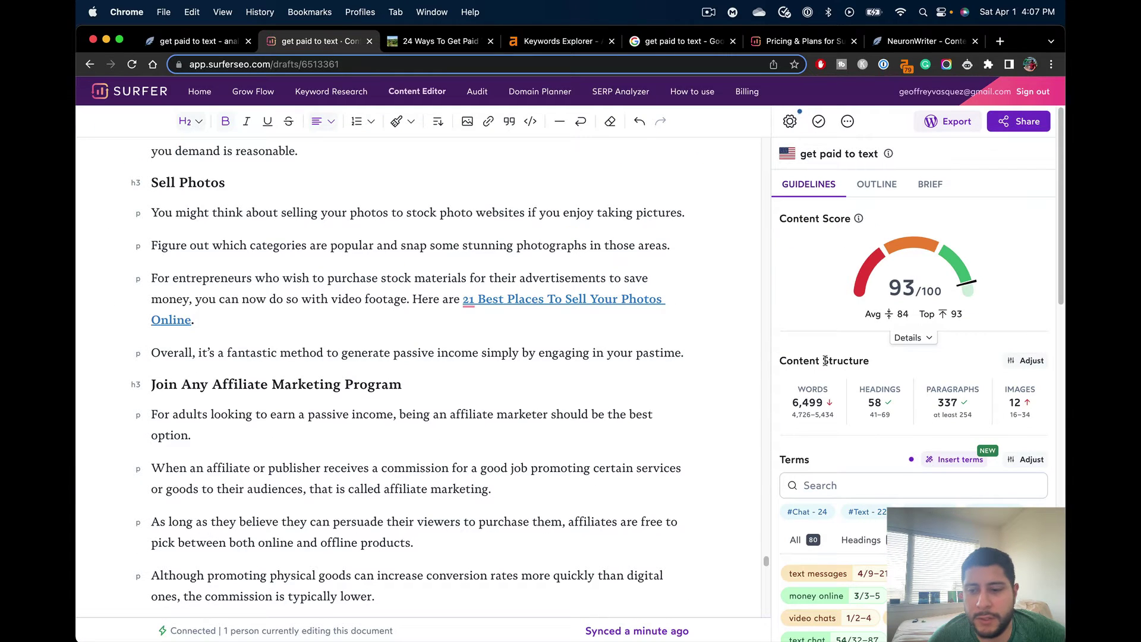
scroll(1044, 309, down, 5)
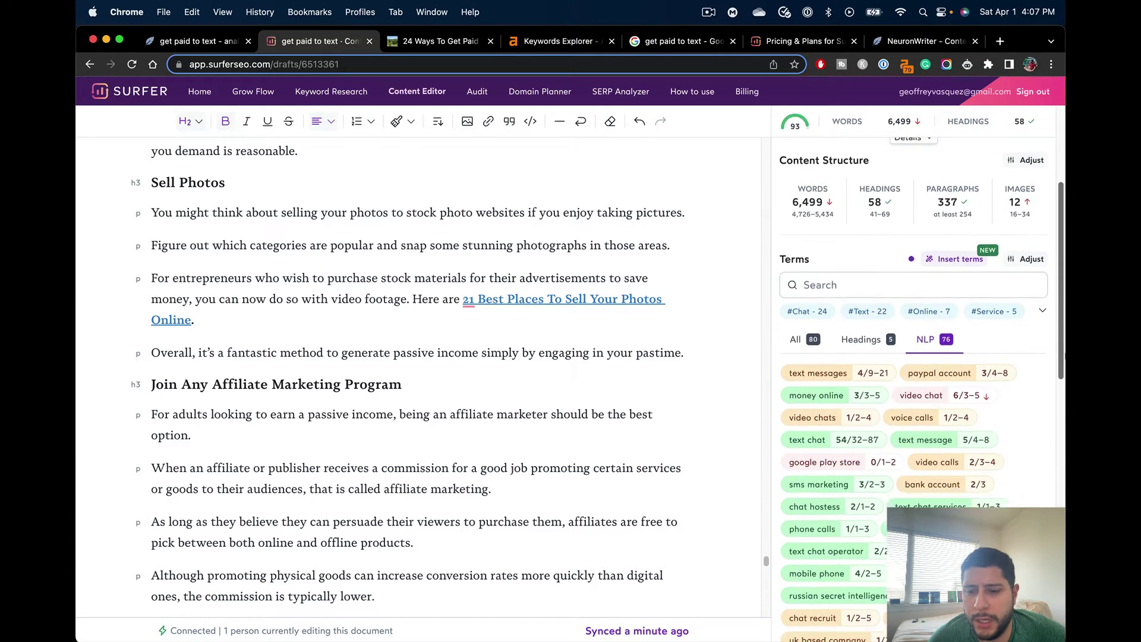
scroll(914, 402, down, 1)
scroll(914, 402, down, 1)
scroll(914, 401, down, 1)
scroll(915, 401, up, 1)
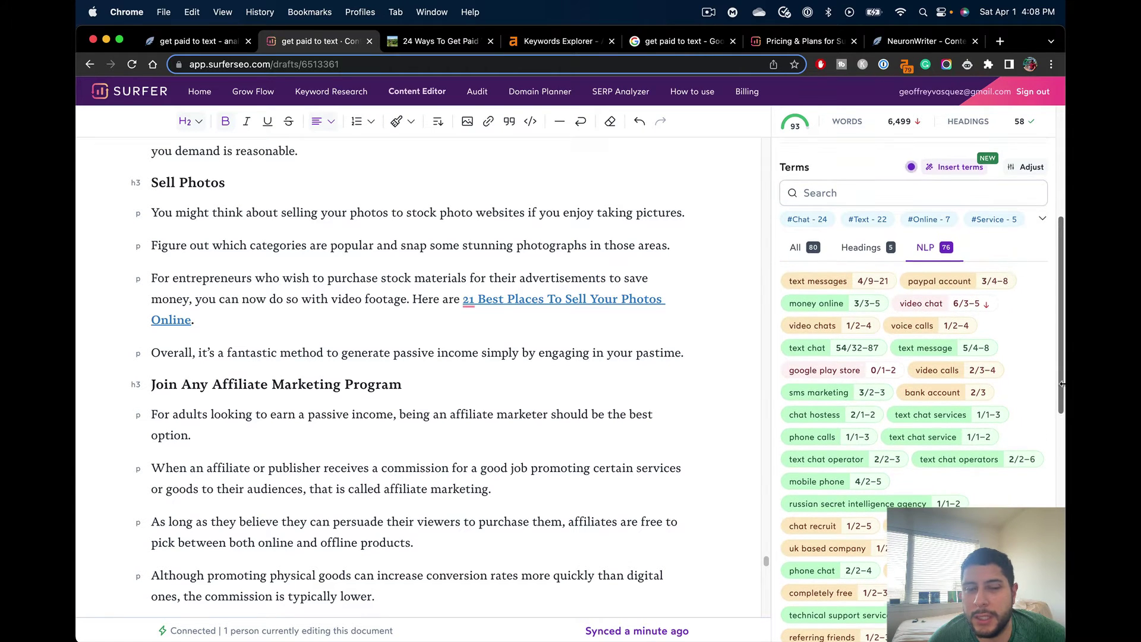
click(165, 36)
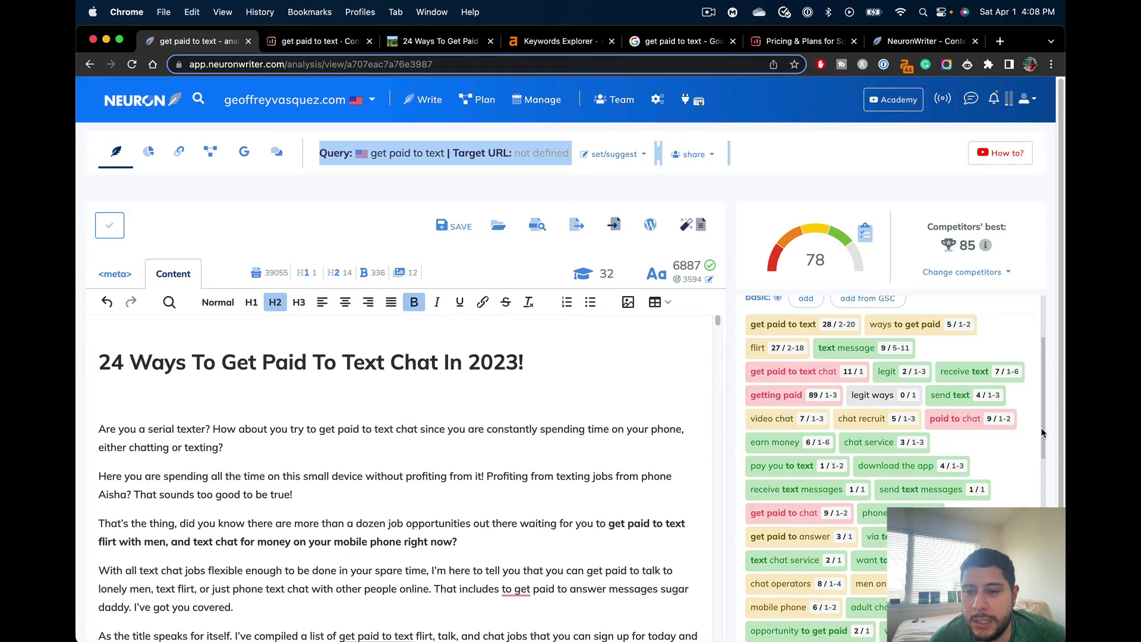
click(344, 44)
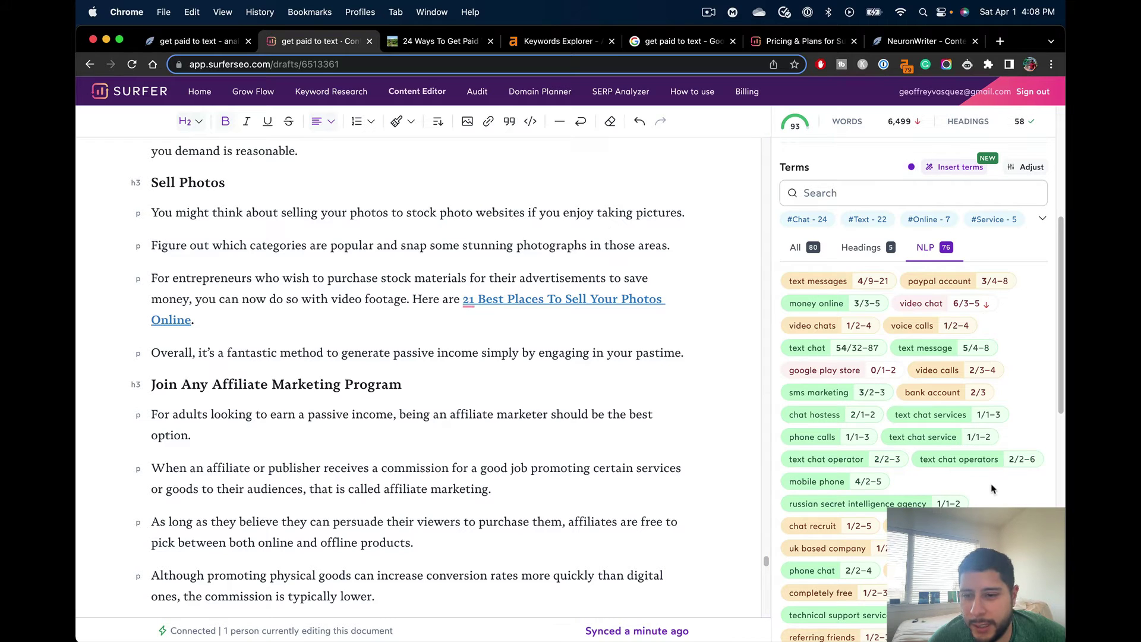
scroll(995, 491, down, 2)
scroll(1003, 473, down, 2)
scroll(1015, 445, down, 1)
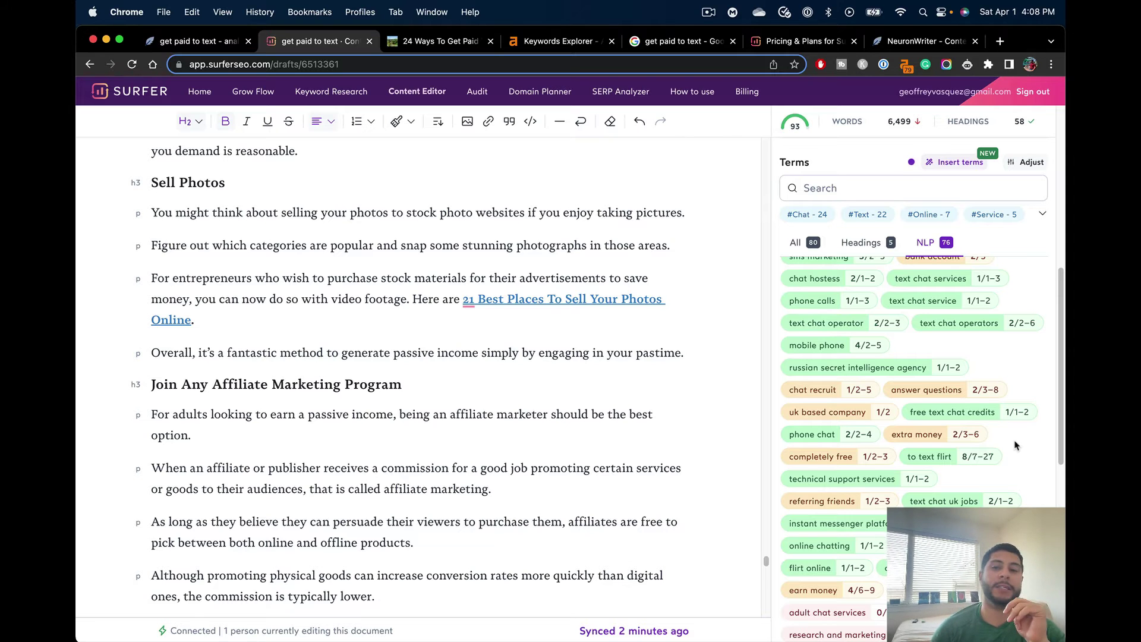
Step: Return to NeuronWriter's analysis with its 78 score and basic and extended content terms
click(212, 41)
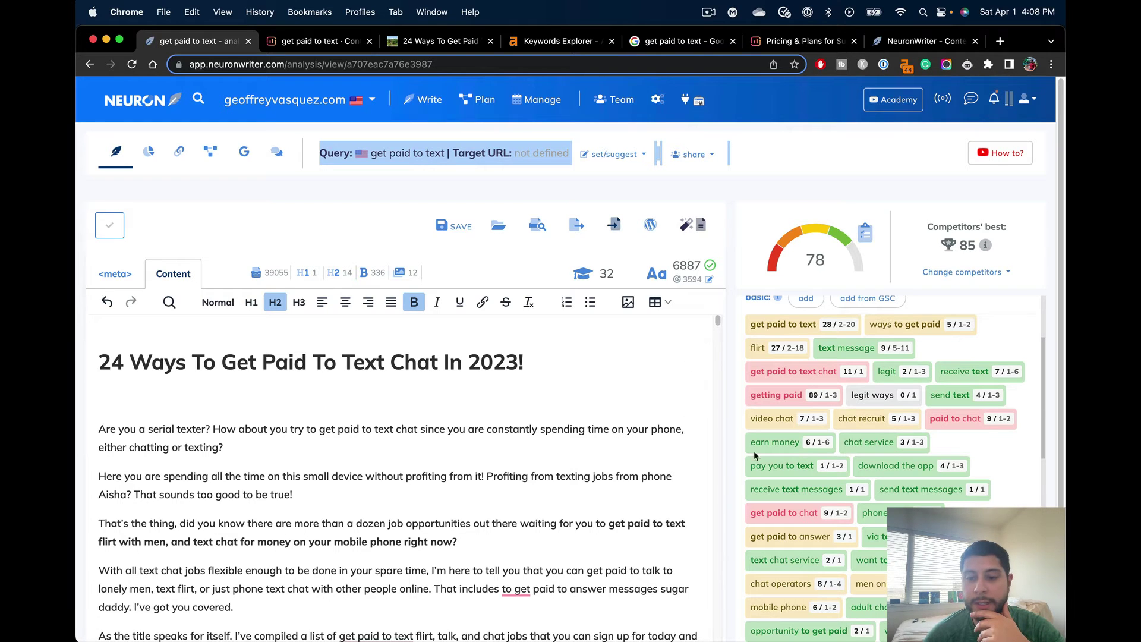
scroll(796, 470, down, 3)
scroll(878, 493, down, 2)
scroll(878, 492, down, 3)
scroll(878, 492, down, 3)
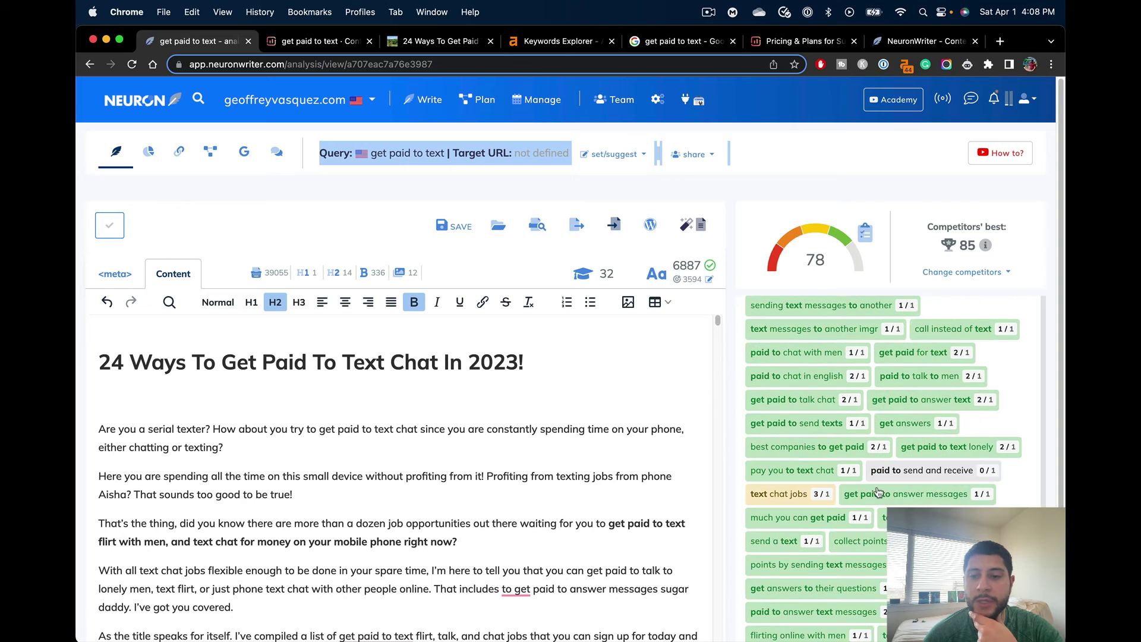
scroll(882, 464, down, 2)
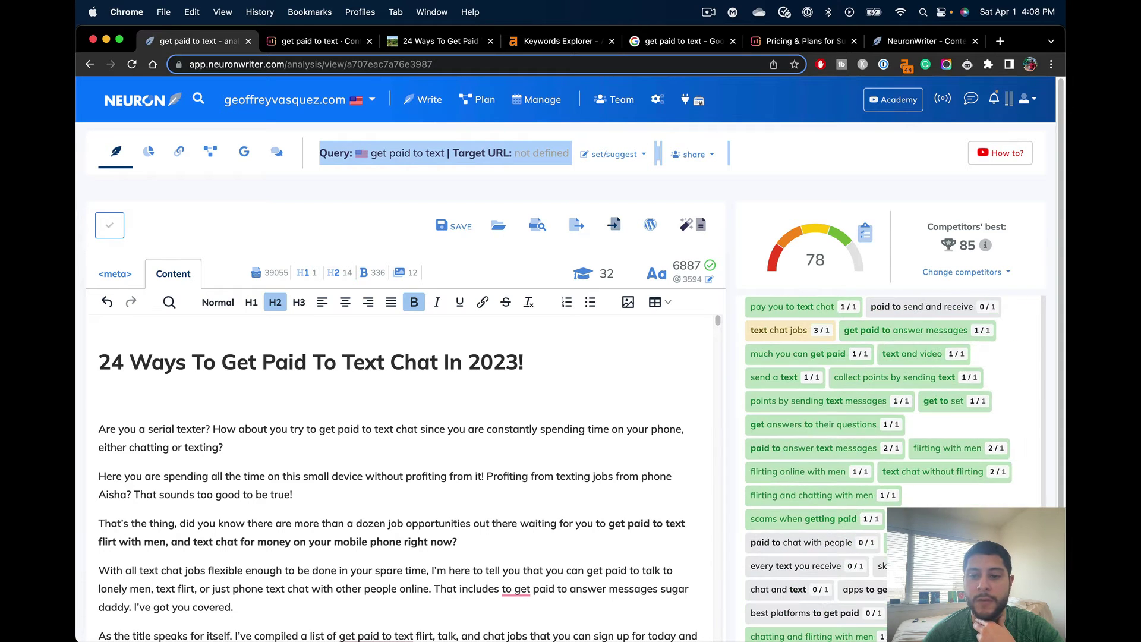
scroll(883, 464, up, 4)
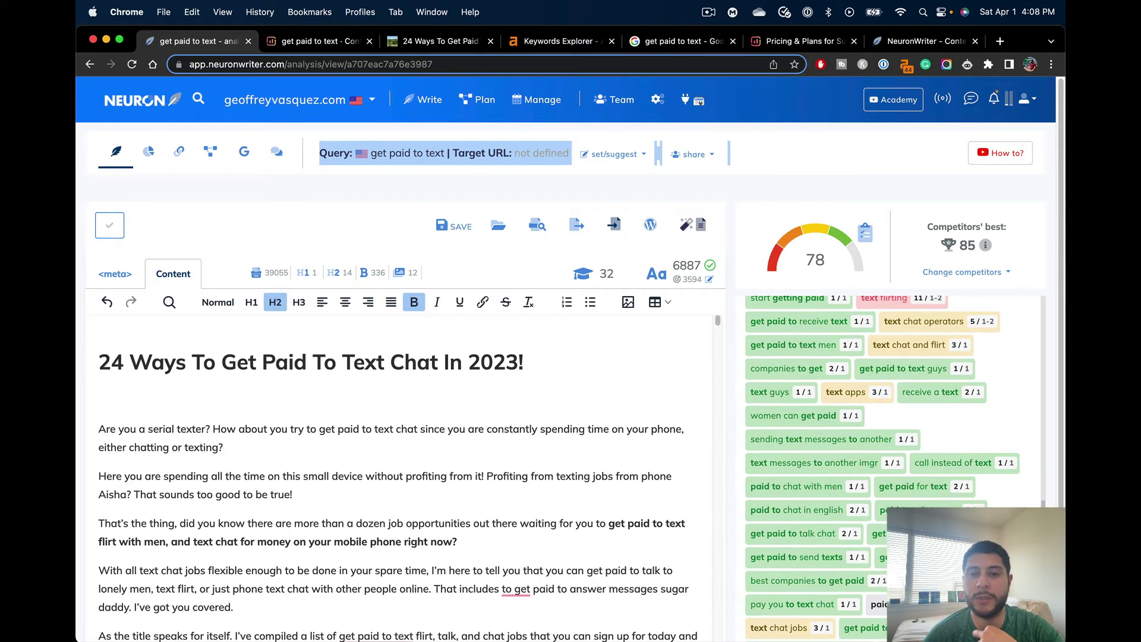
scroll(883, 464, up, 3)
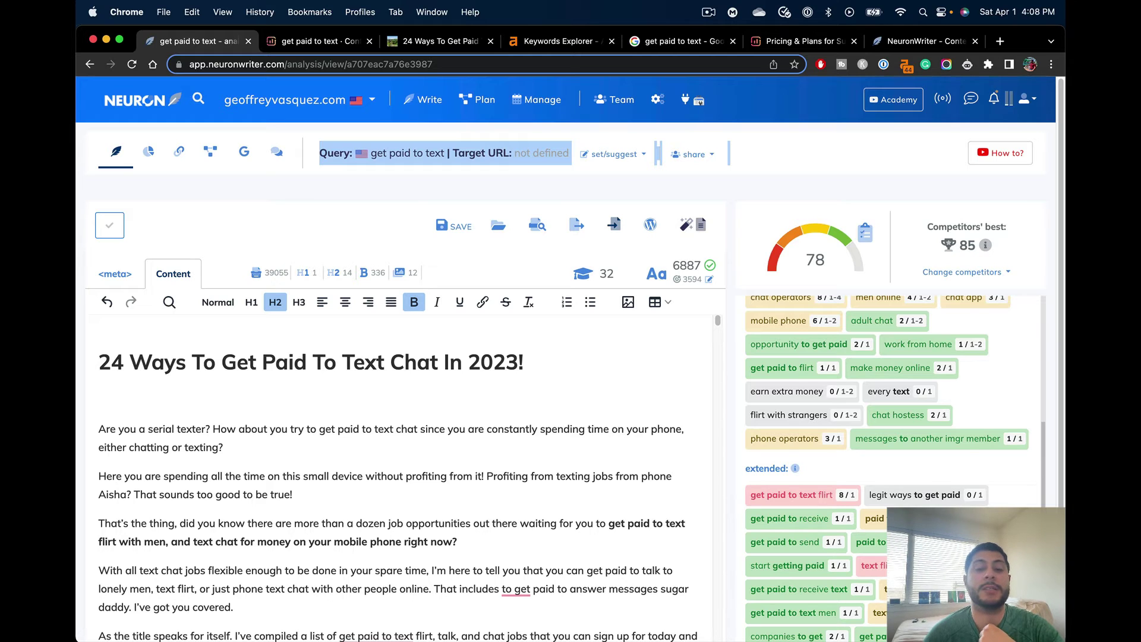
scroll(981, 513, up, 2)
scroll(980, 513, up, 3)
scroll(981, 513, up, 3)
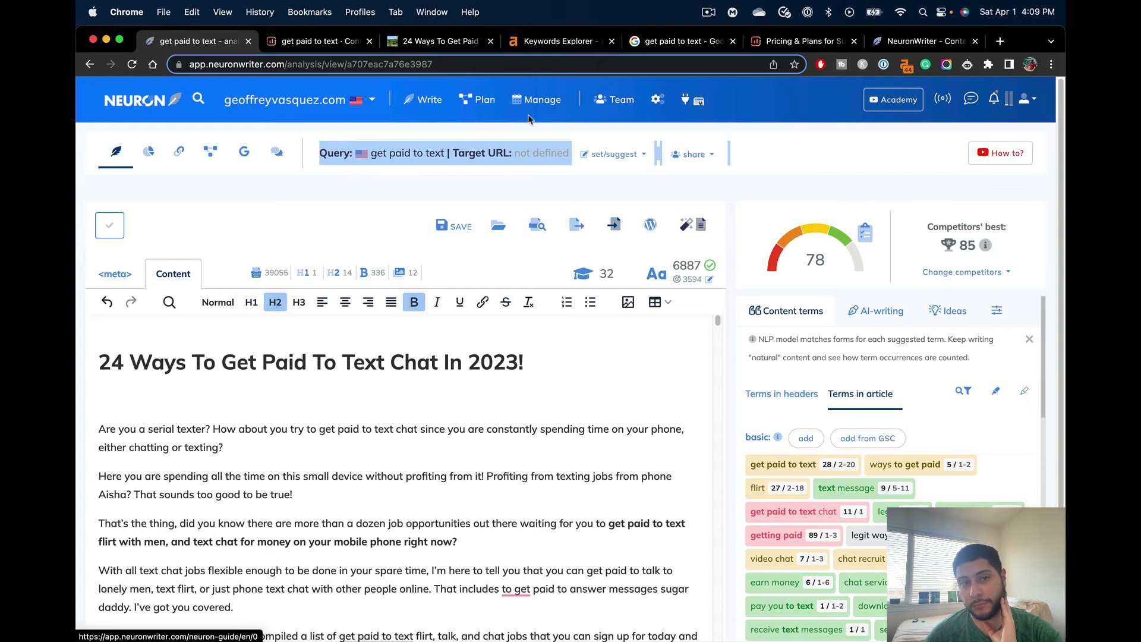
Step: Tour Surfer's sidebar tools: Home dashboard, Audit, Content Editor overview and Keyword Research
click(321, 45)
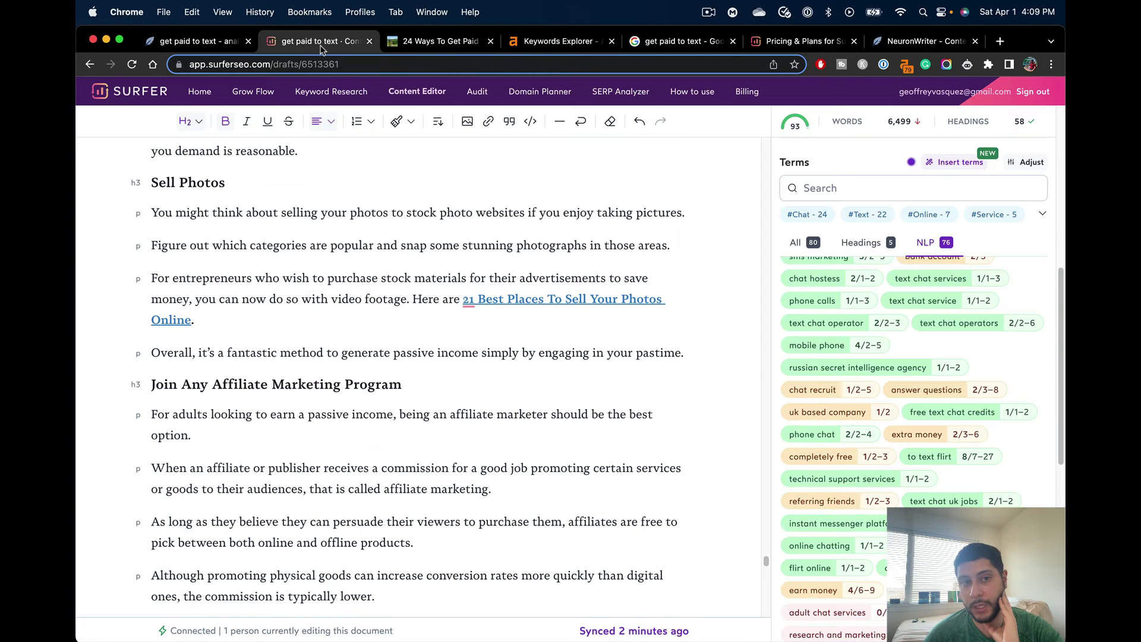
click(152, 100)
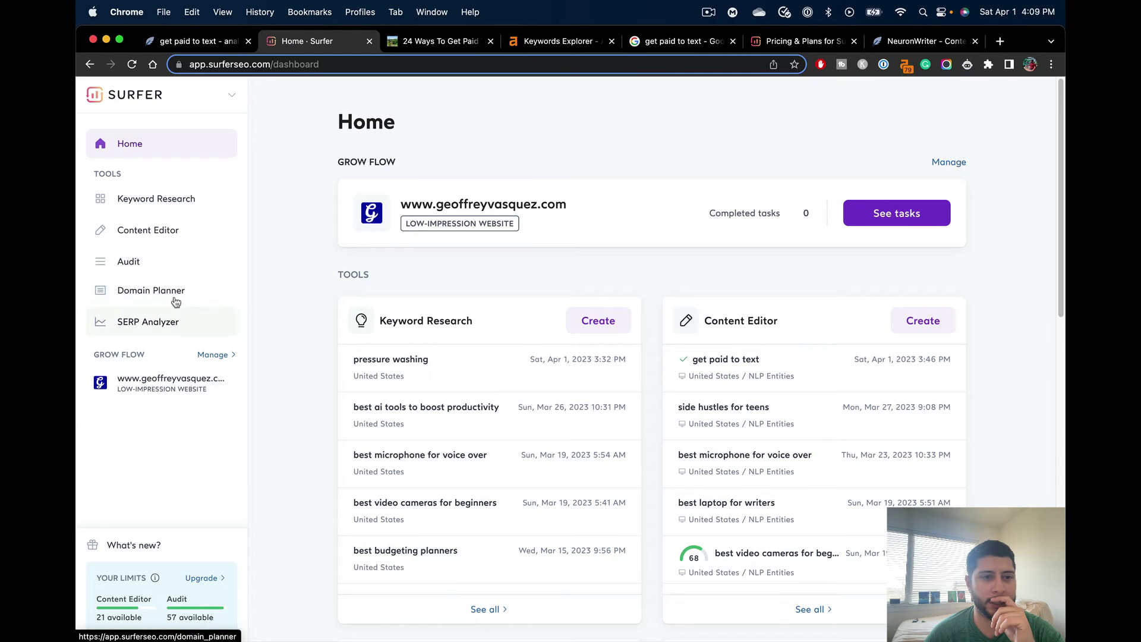
click(152, 261)
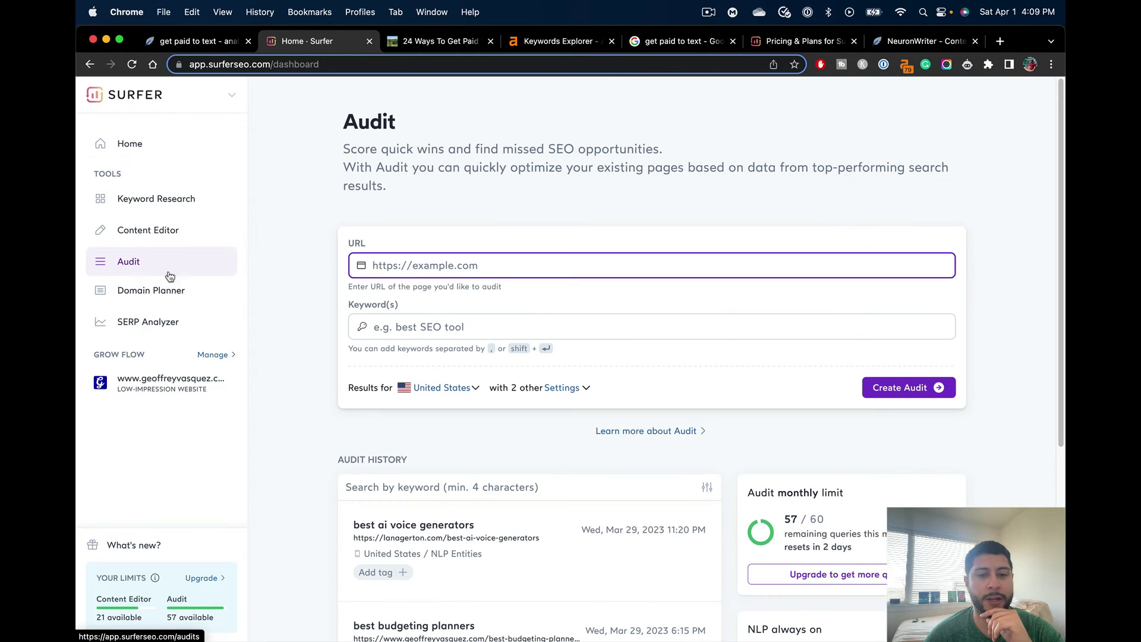
scroll(342, 319, down, 3)
scroll(342, 318, down, 3)
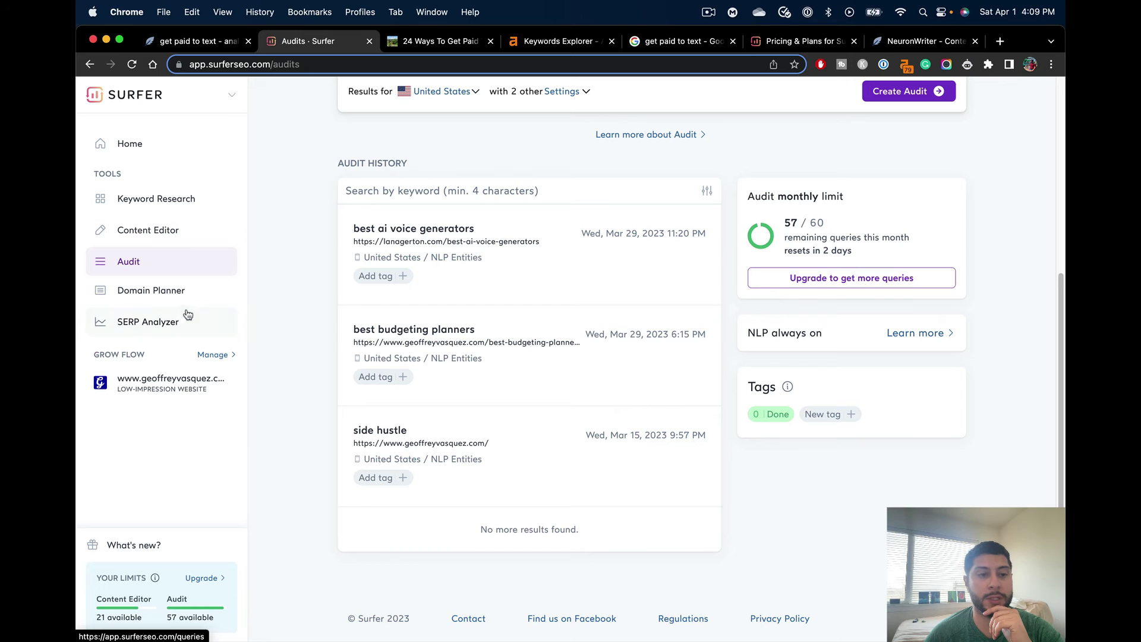
click(141, 233)
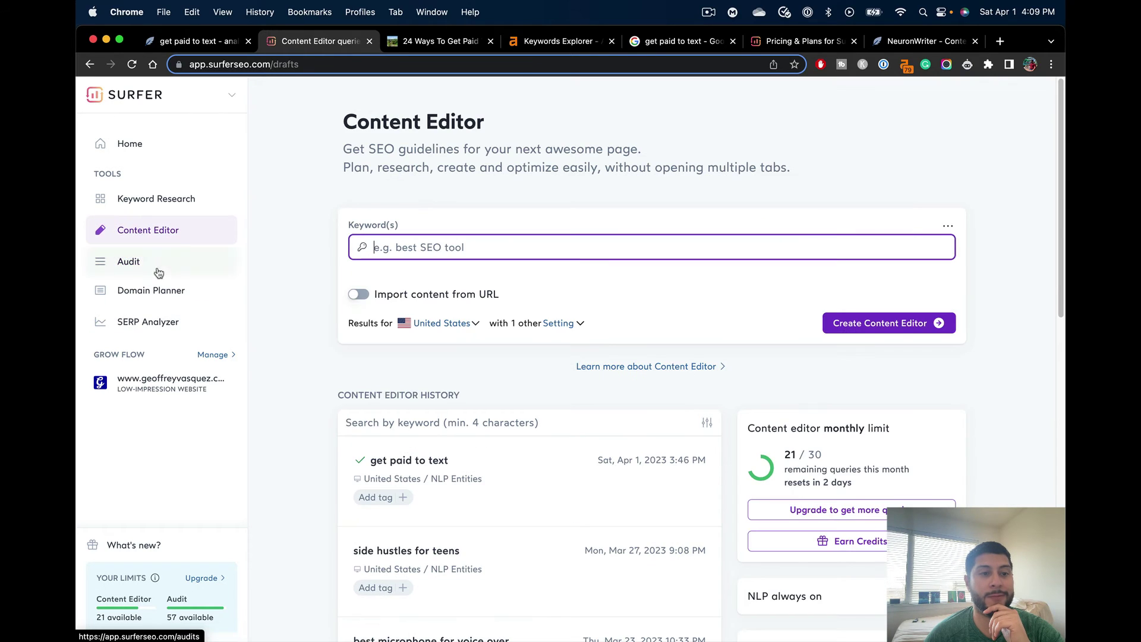
click(145, 205)
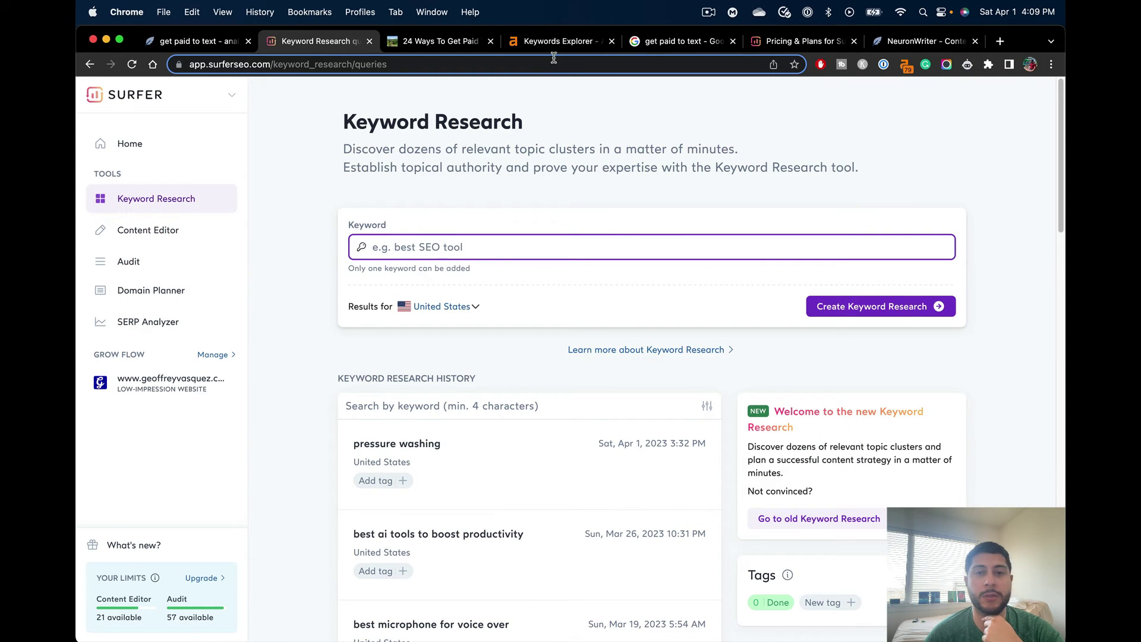
Step: Revisit the Ahrefs 'get paid to text' overview and return to NeuronWriter's 78-scoring article
click(537, 50)
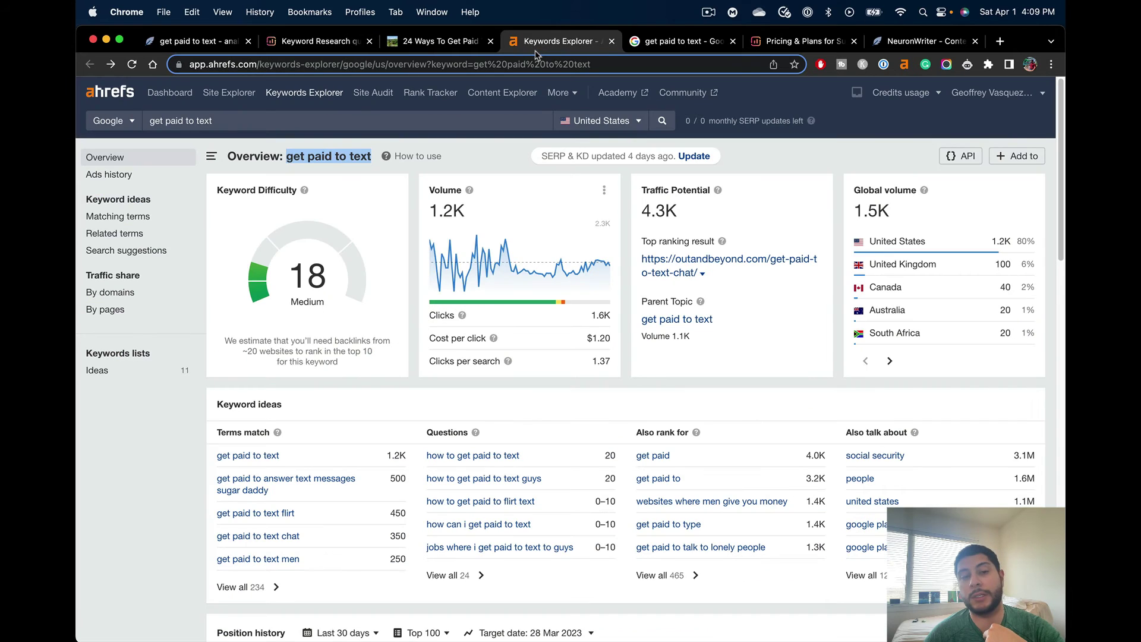
click(225, 43)
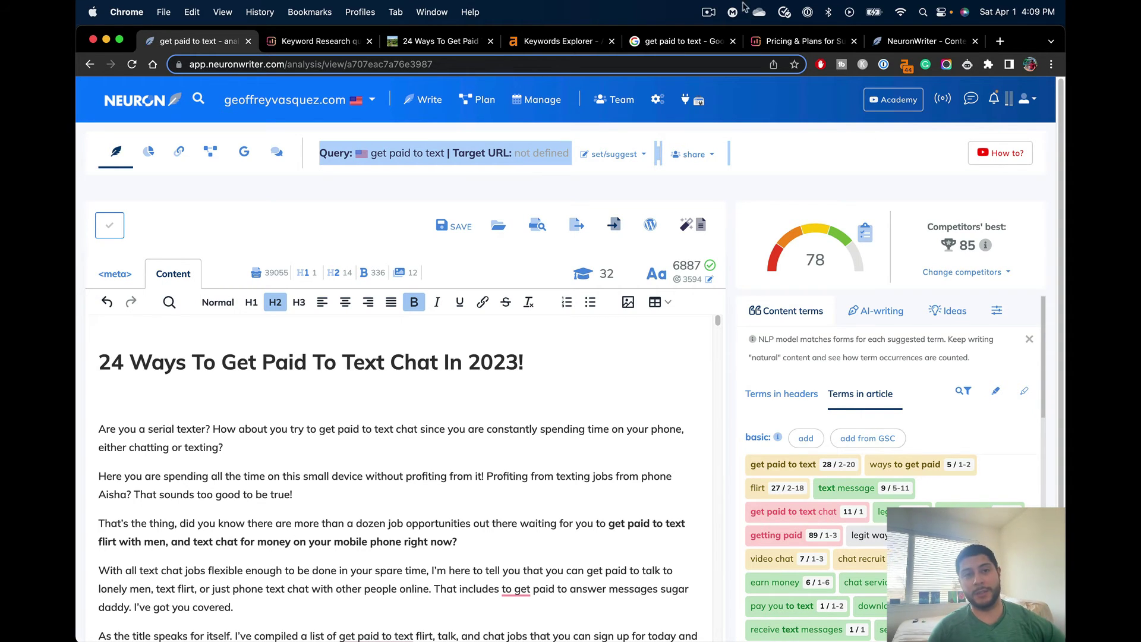
Step: Bring the Surfer tab back from keyword research to the article draft editor
click(316, 42)
key(super+bracketleft)
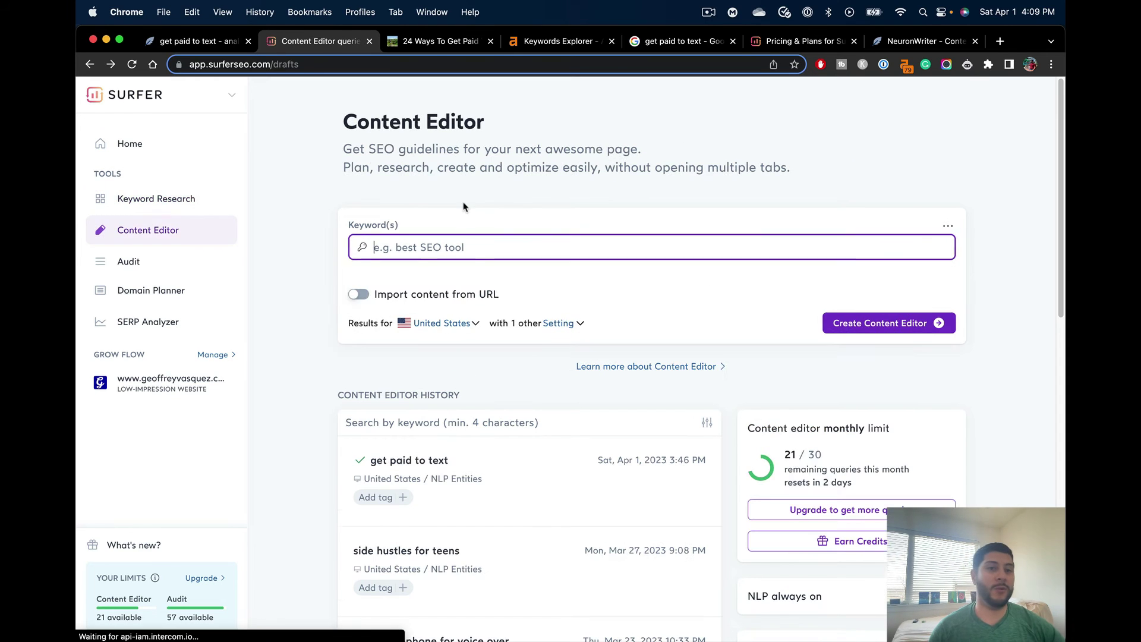
key(super+bracketleft)
key(super+bracketleft)
key(super+bracketleft)
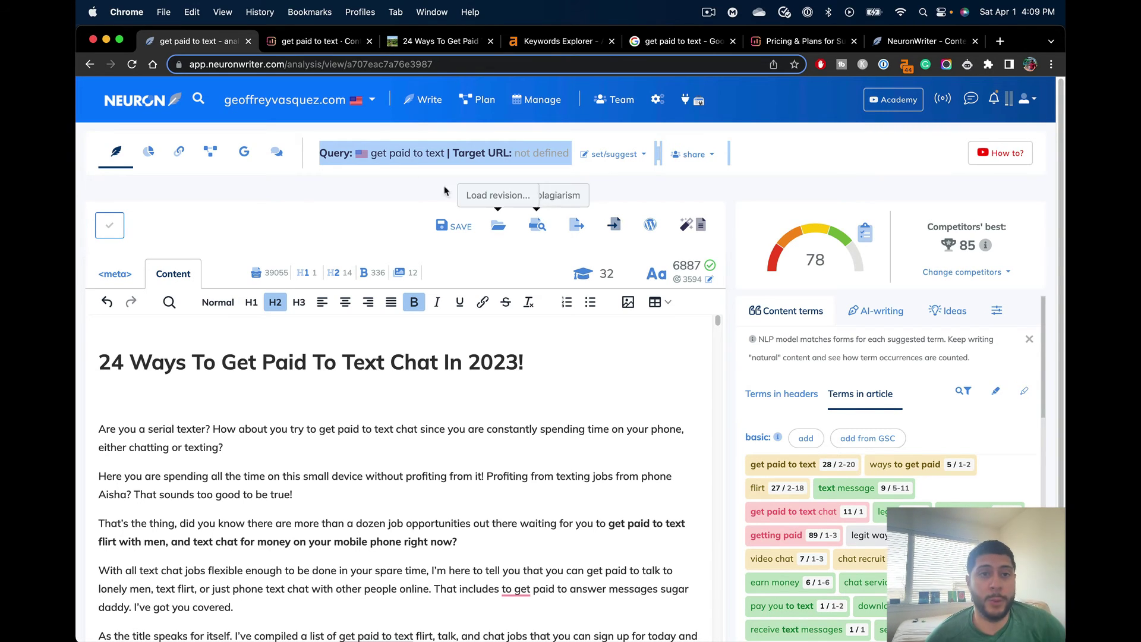
Step: Review Surfer's 93/100 draft, then view the NeuronWriter version scoring 78
click(320, 45)
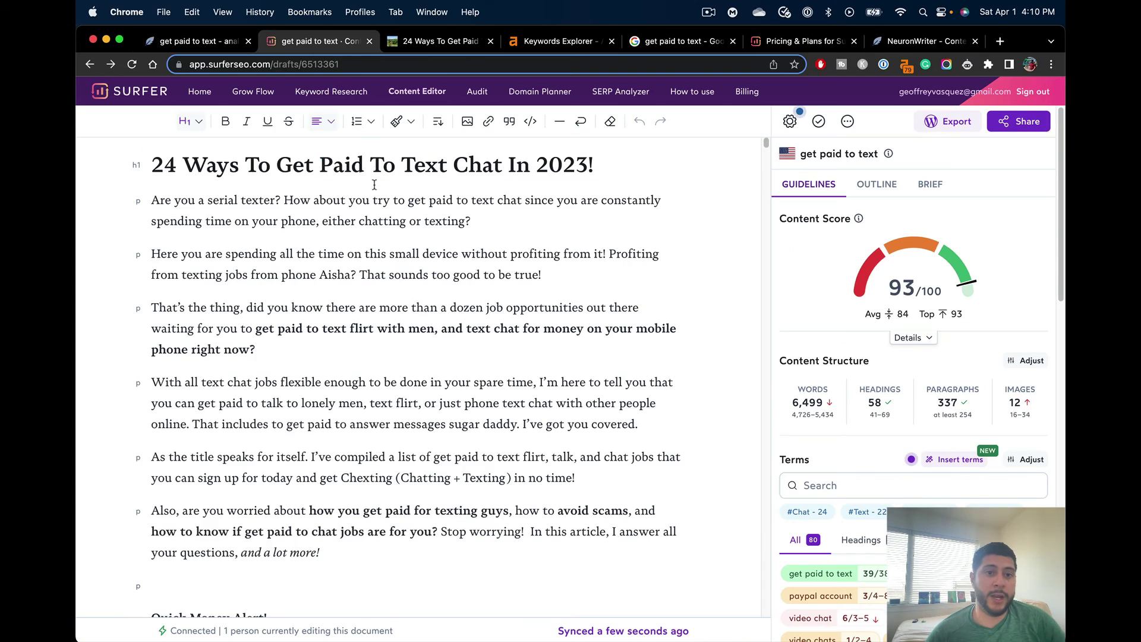
scroll(372, 226, down, 10)
scroll(351, 318, down, 10)
scroll(354, 322, down, 10)
scroll(353, 321, down, 10)
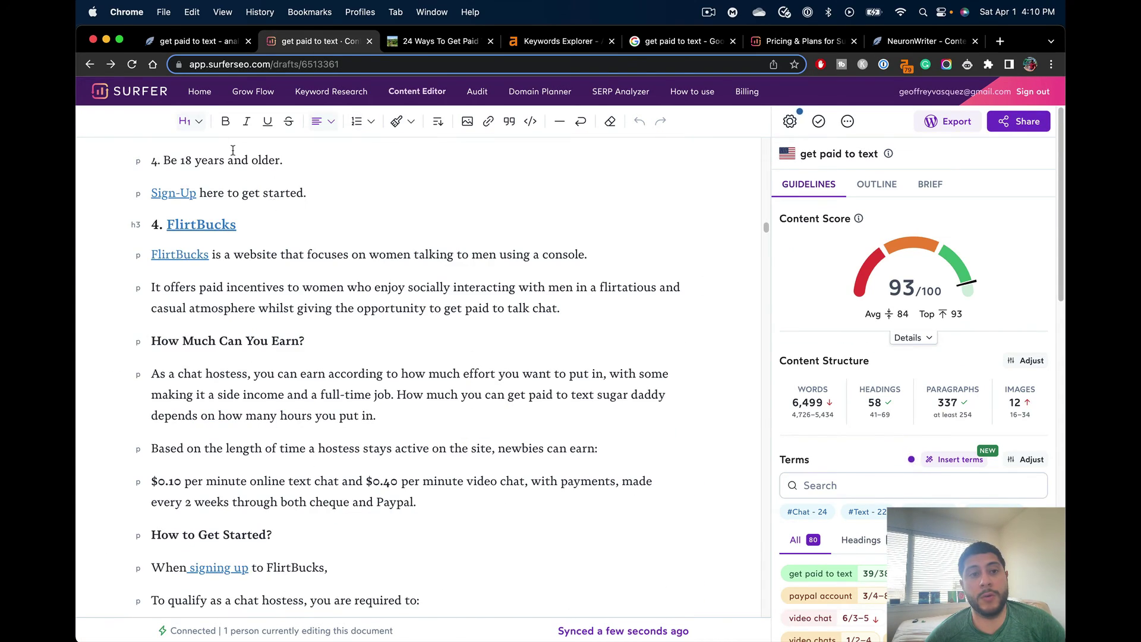
click(192, 41)
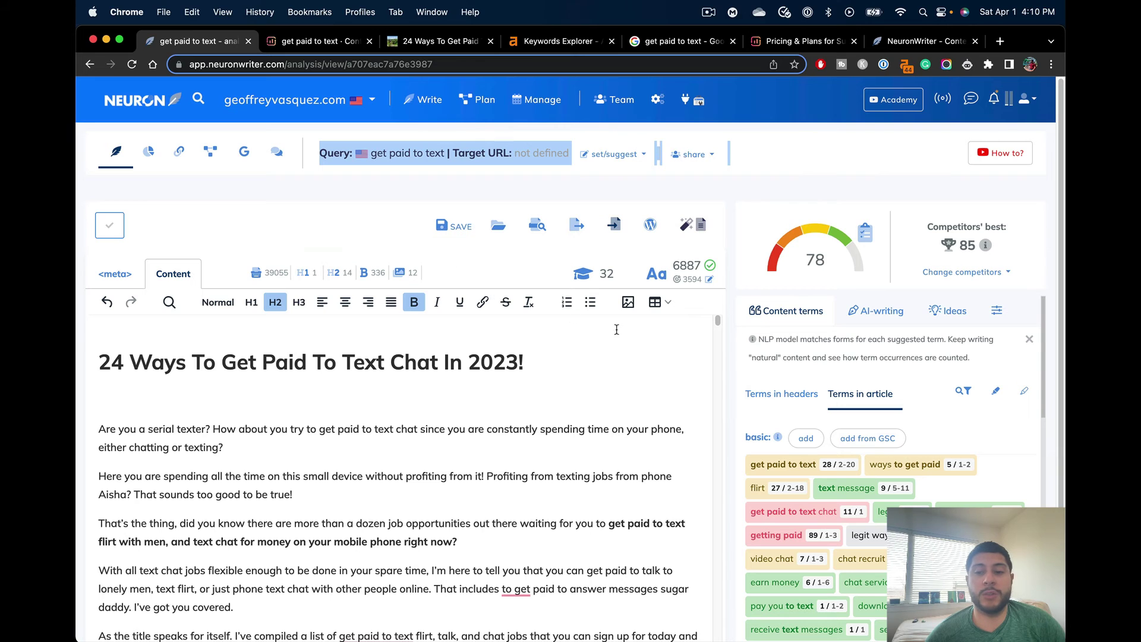
scroll(842, 452, down, 5)
scroll(843, 451, up, 3)
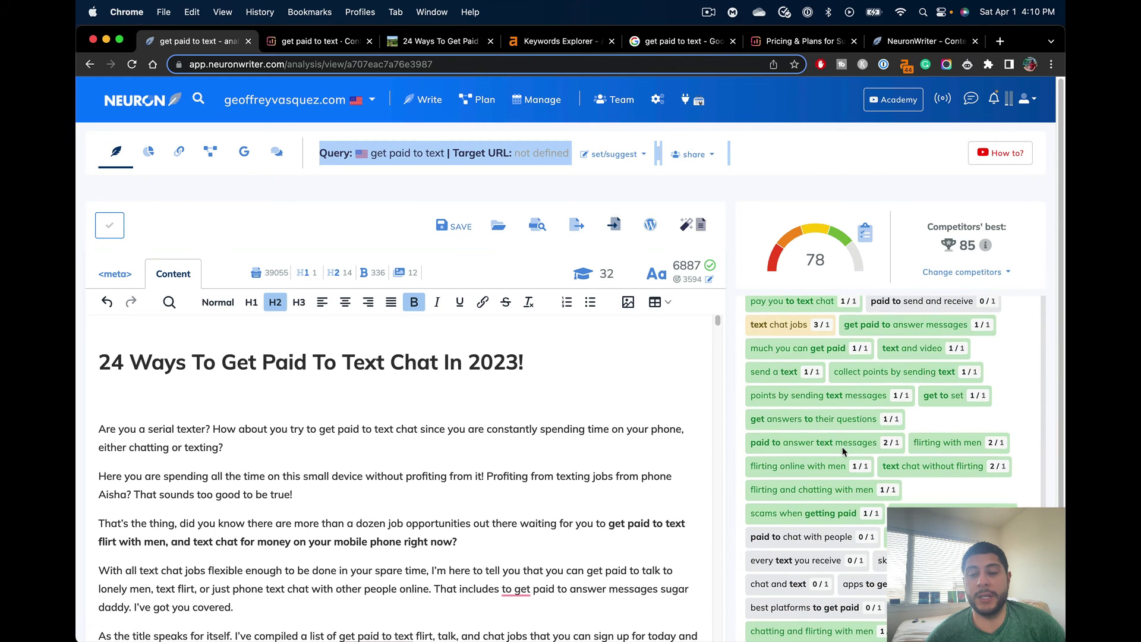
scroll(843, 452, up, 3)
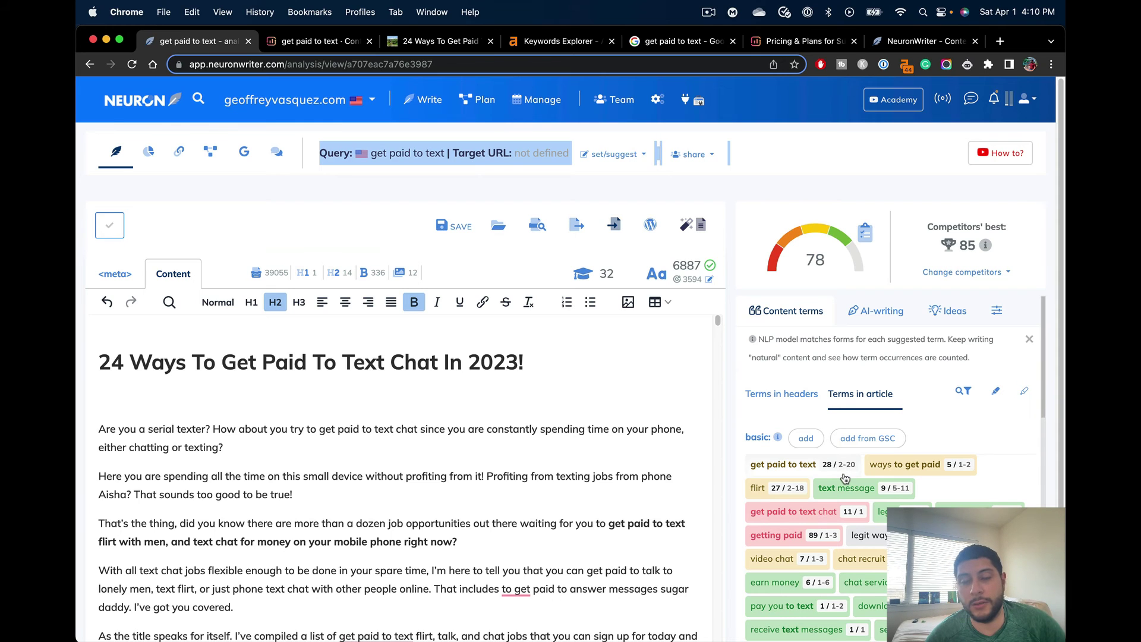
scroll(571, 268, down, 1)
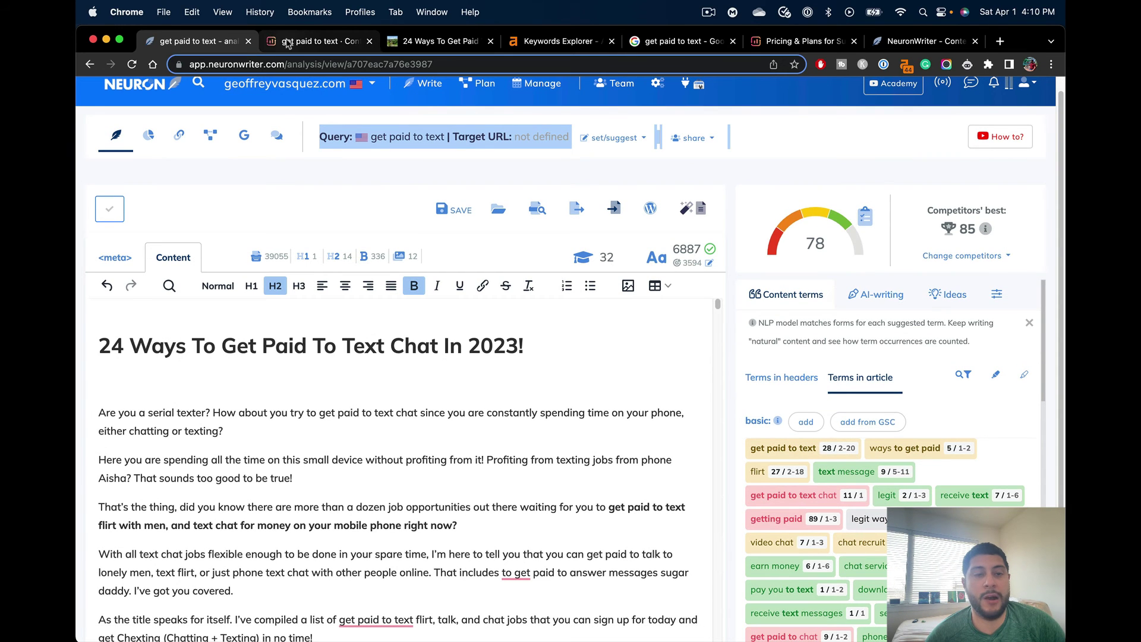
Step: Compare the Surfer and NeuronWriter terms panels, finishing on Surfer's 93/100 draft with 58 headings in range
click(288, 41)
scroll(517, 148, down, 2)
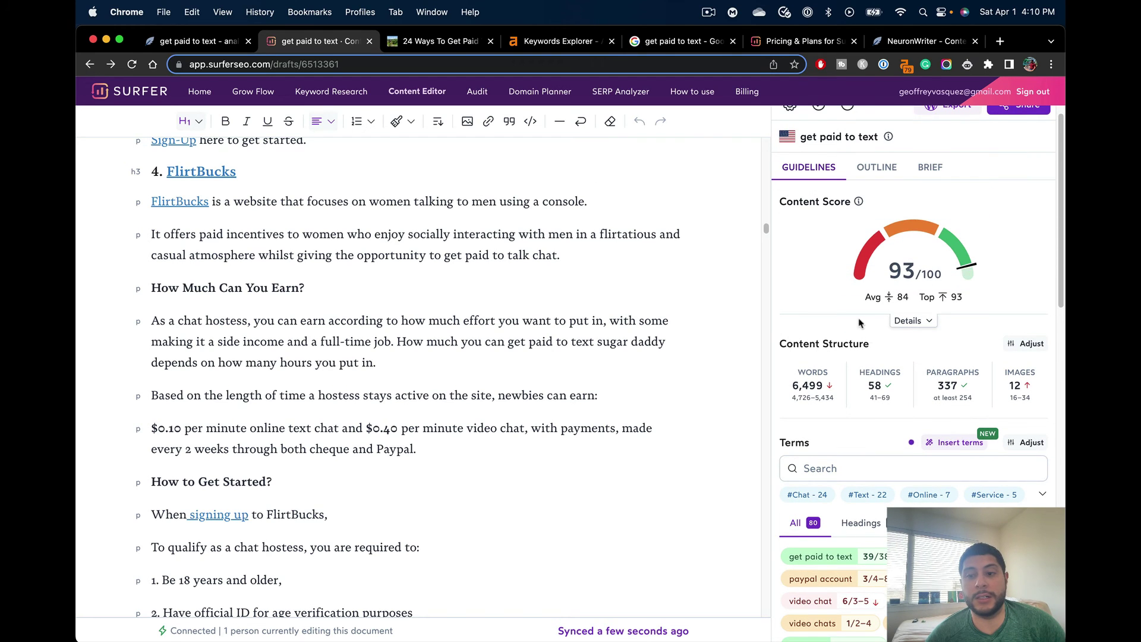
scroll(879, 347, down, 5)
scroll(878, 357, up, 5)
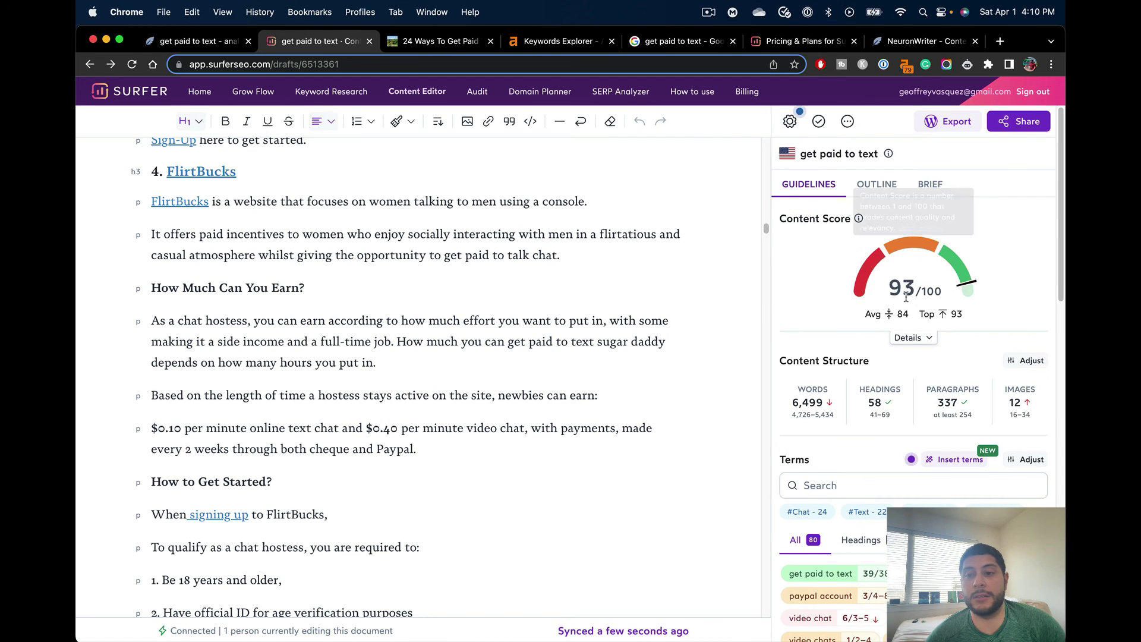
click(191, 52)
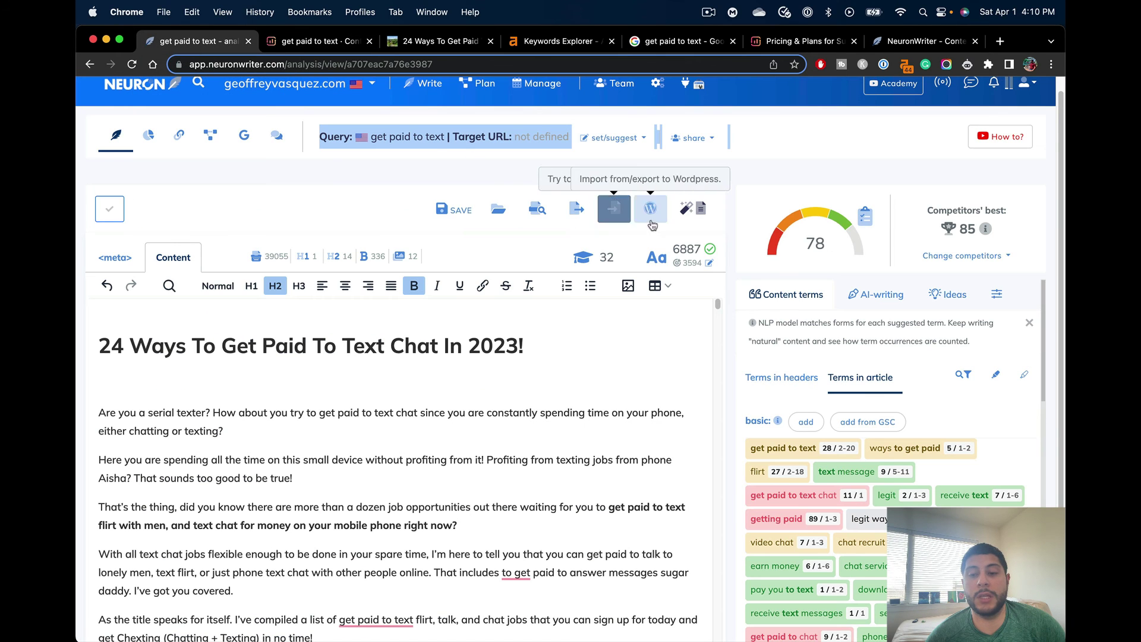
scroll(805, 384, down, 2)
scroll(804, 384, down, 3)
scroll(806, 384, down, 3)
scroll(808, 386, down, 3)
scroll(809, 386, down, 3)
scroll(808, 385, down, 3)
scroll(809, 385, down, 3)
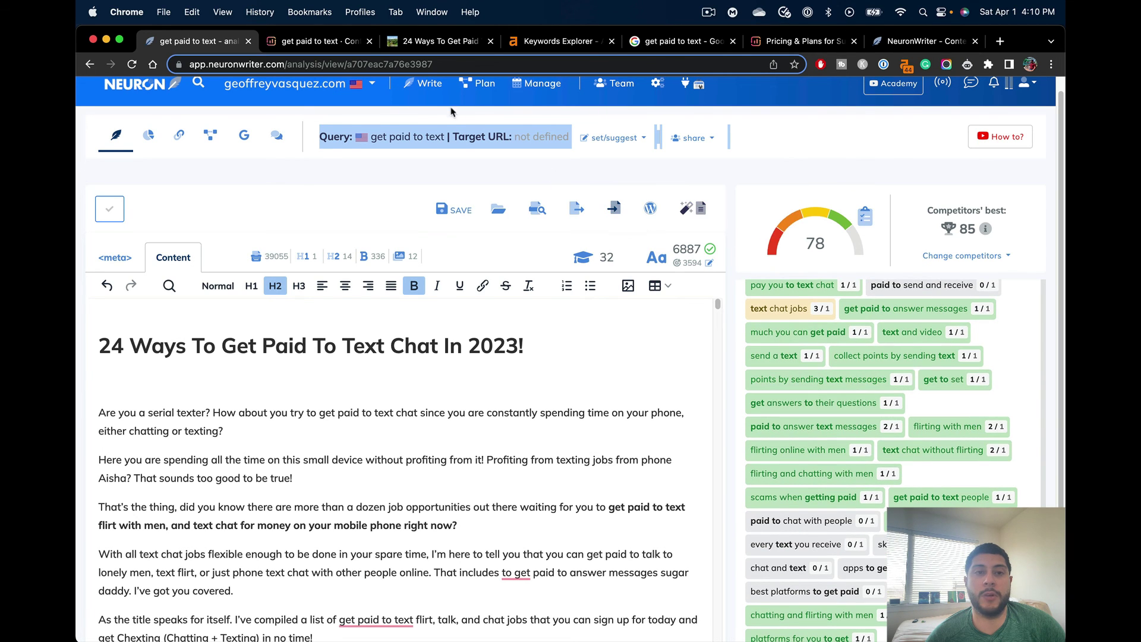
click(304, 42)
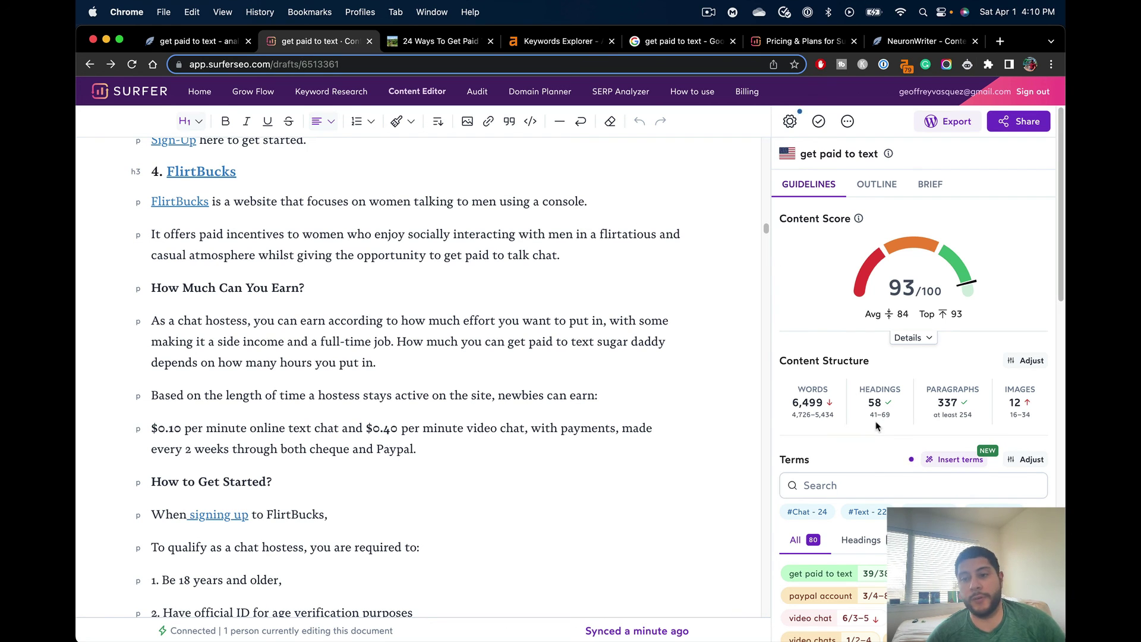
scroll(879, 420, down, 2)
scroll(879, 420, down, 5)
scroll(879, 424, down, 5)
scroll(877, 427, up, 5)
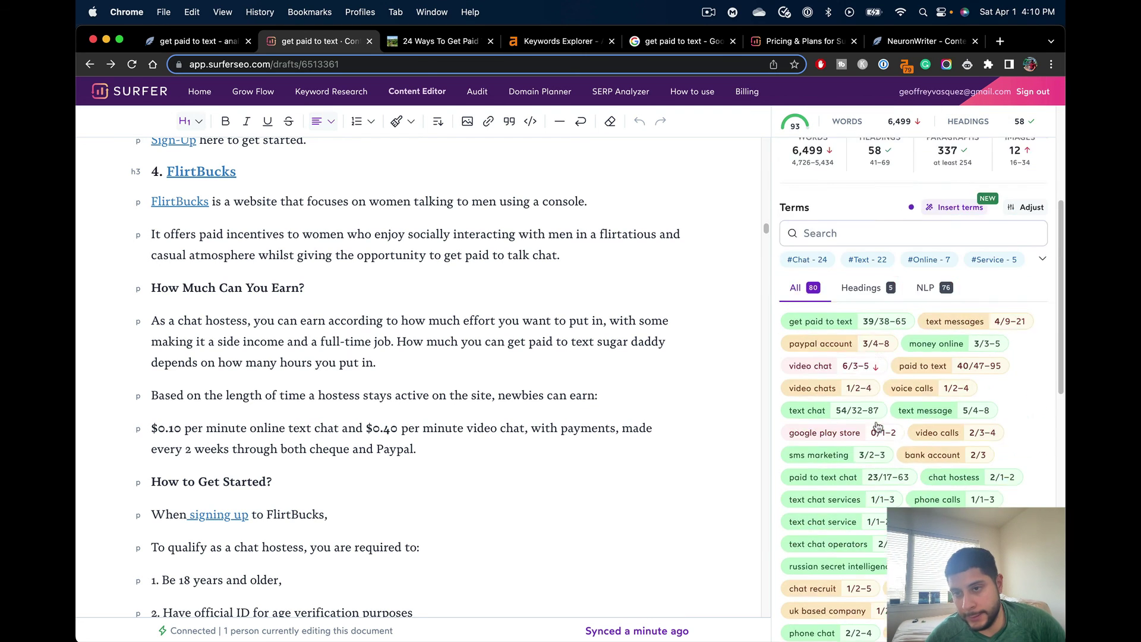
scroll(876, 427, up, 5)
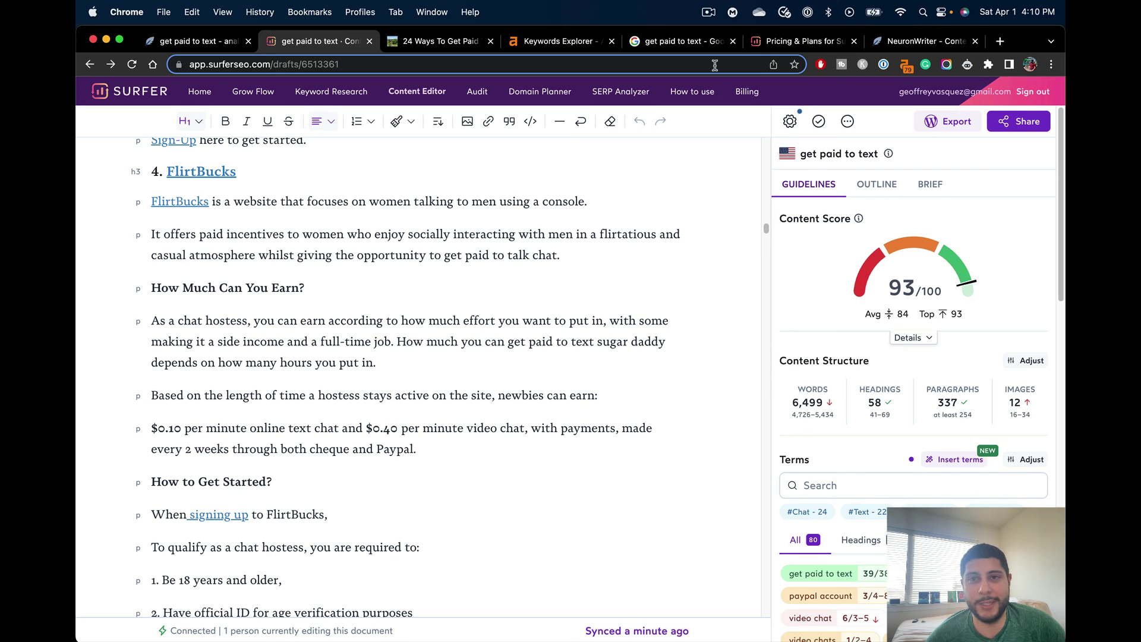
click(709, 12)
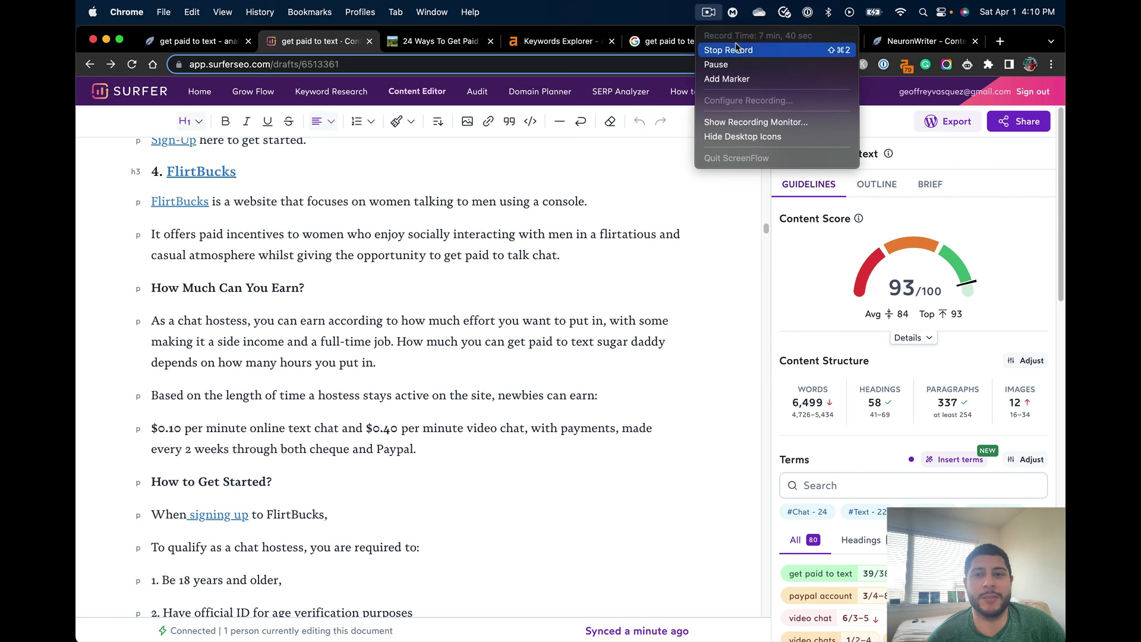